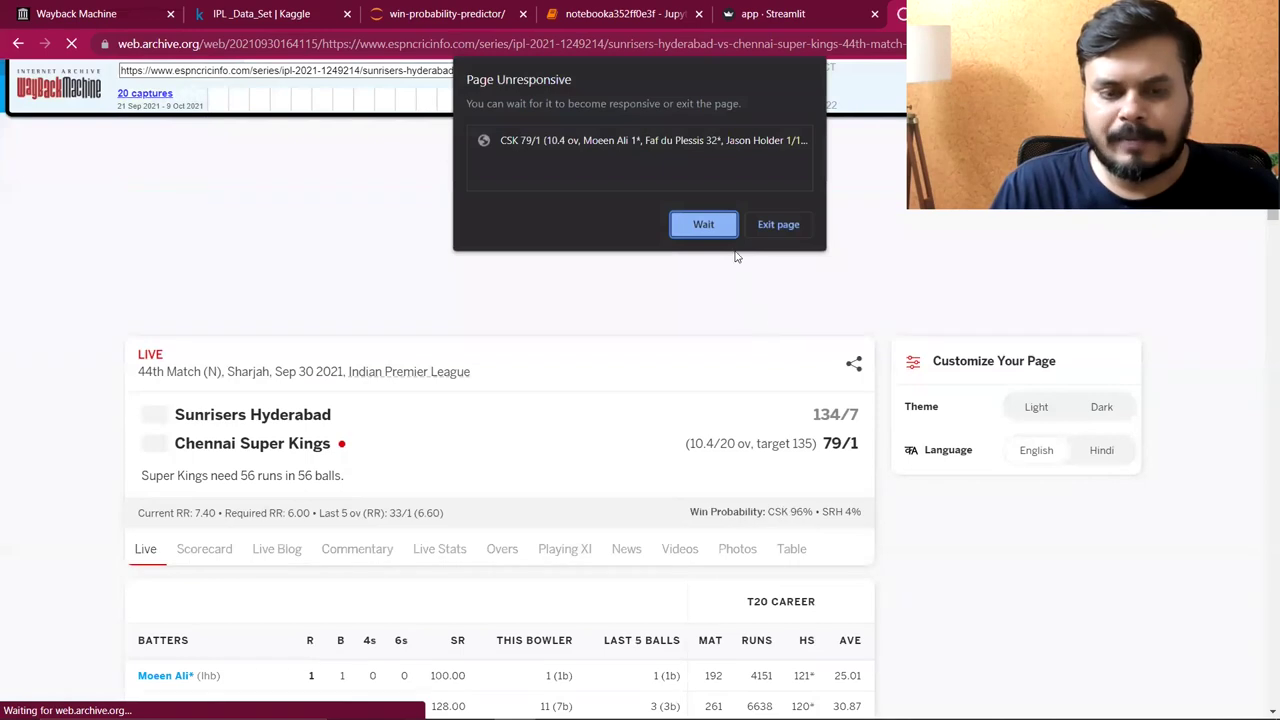
Step: Switch to the IPL Win Probability Predictor app and examine its input fields from batting team to venue
click(703, 224)
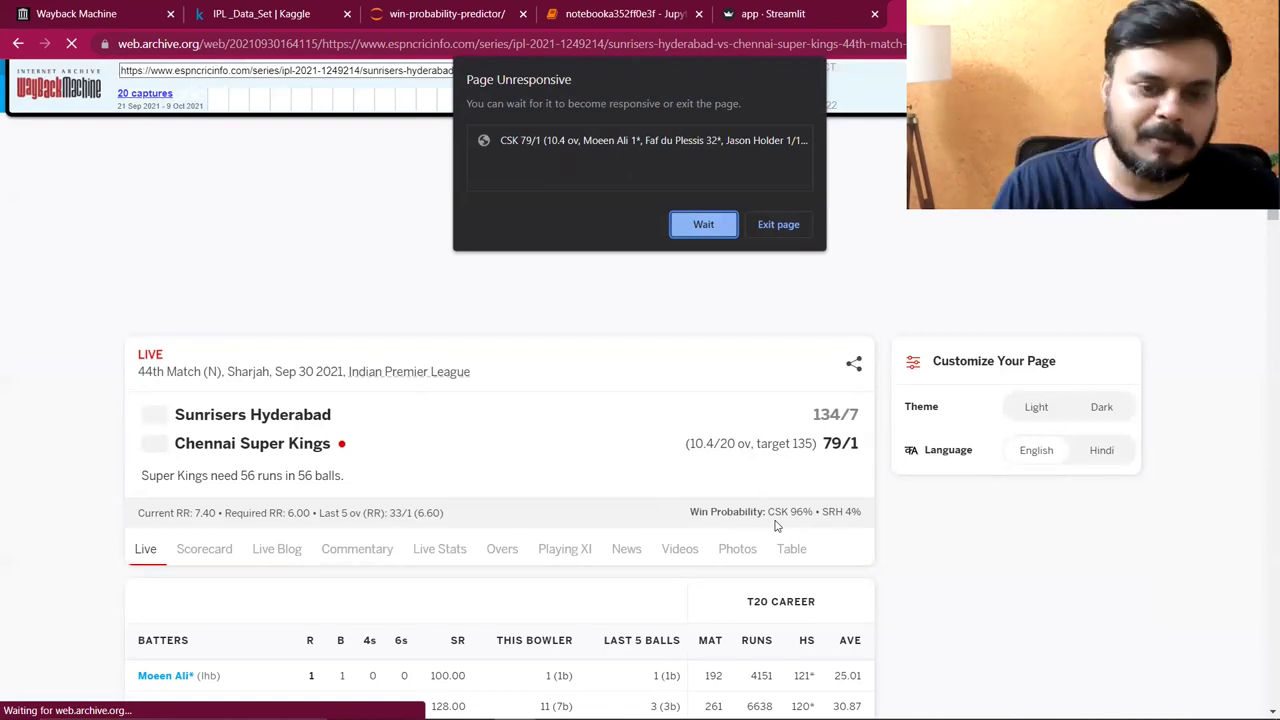
click(756, 13)
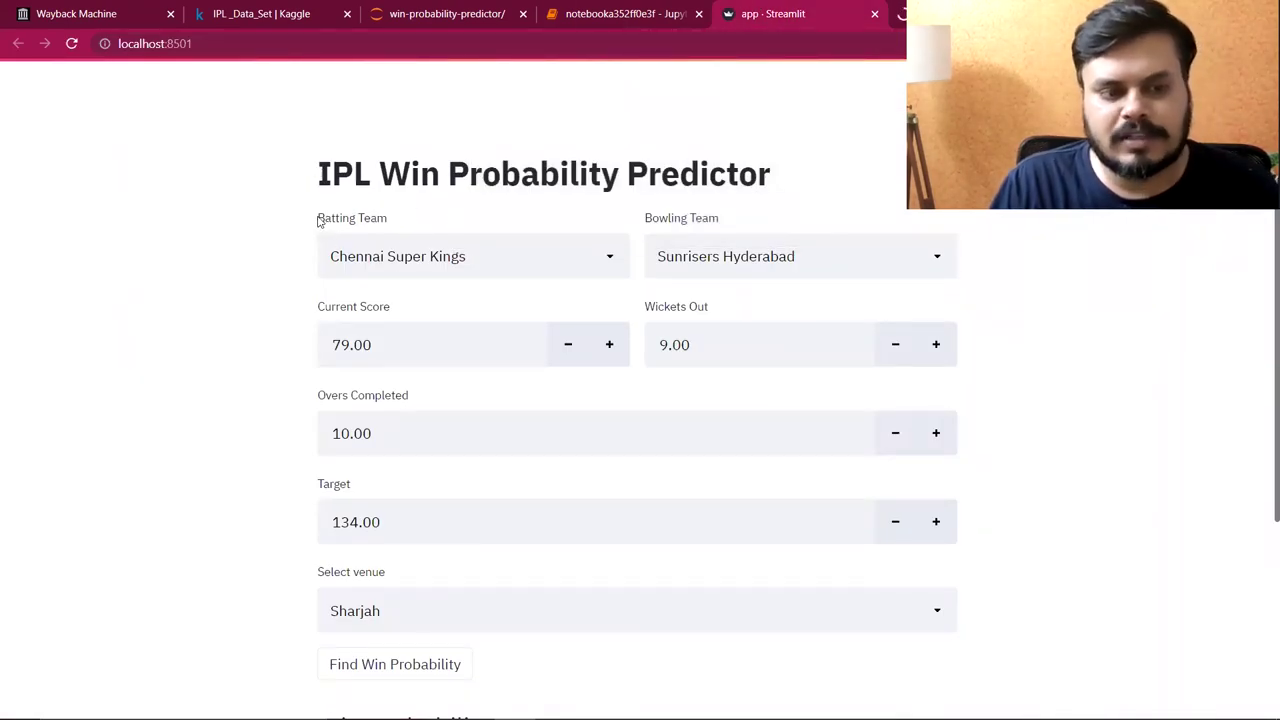
drag(321, 219, 395, 220)
drag(640, 212, 720, 228)
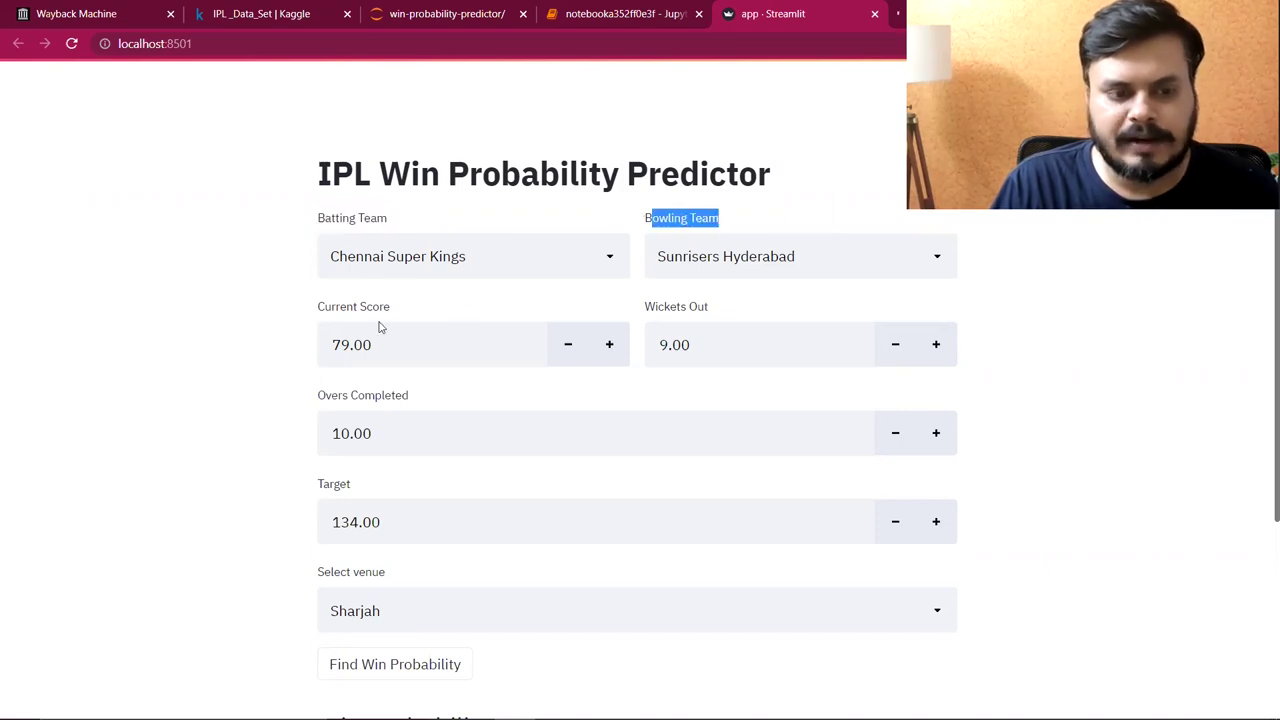
drag(321, 308, 402, 310)
drag(644, 310, 749, 320)
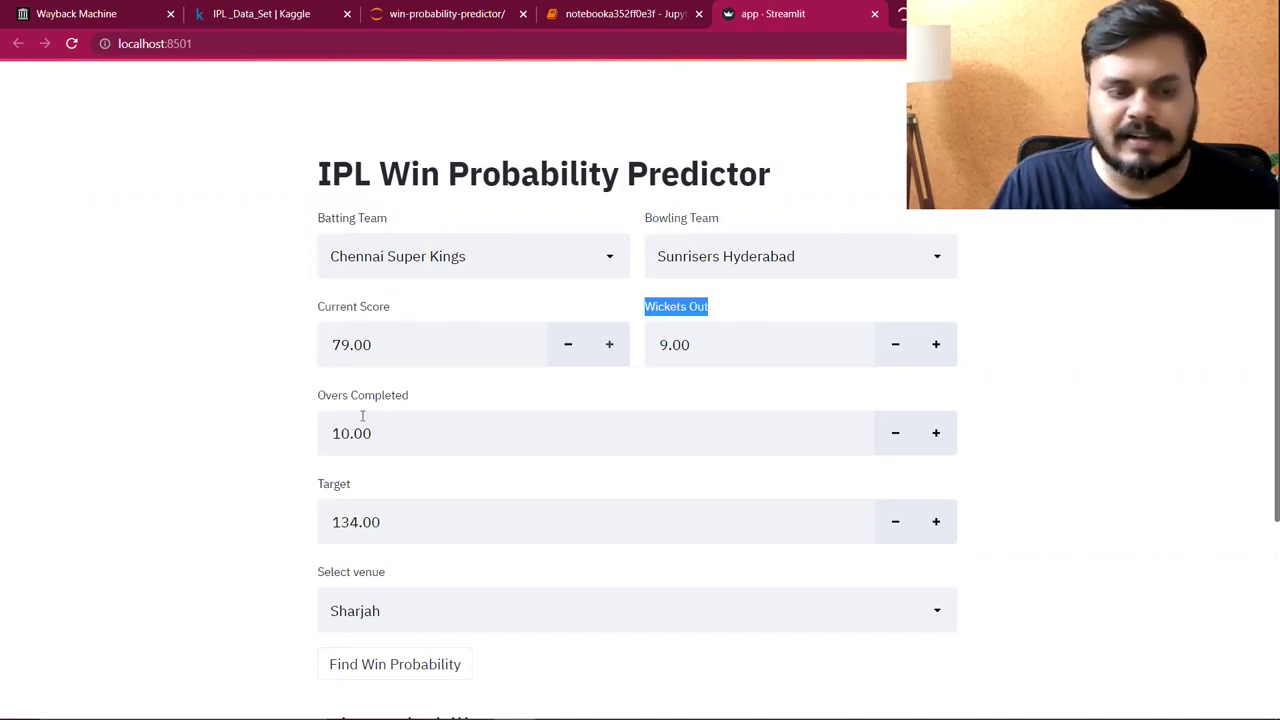
drag(321, 394, 445, 392)
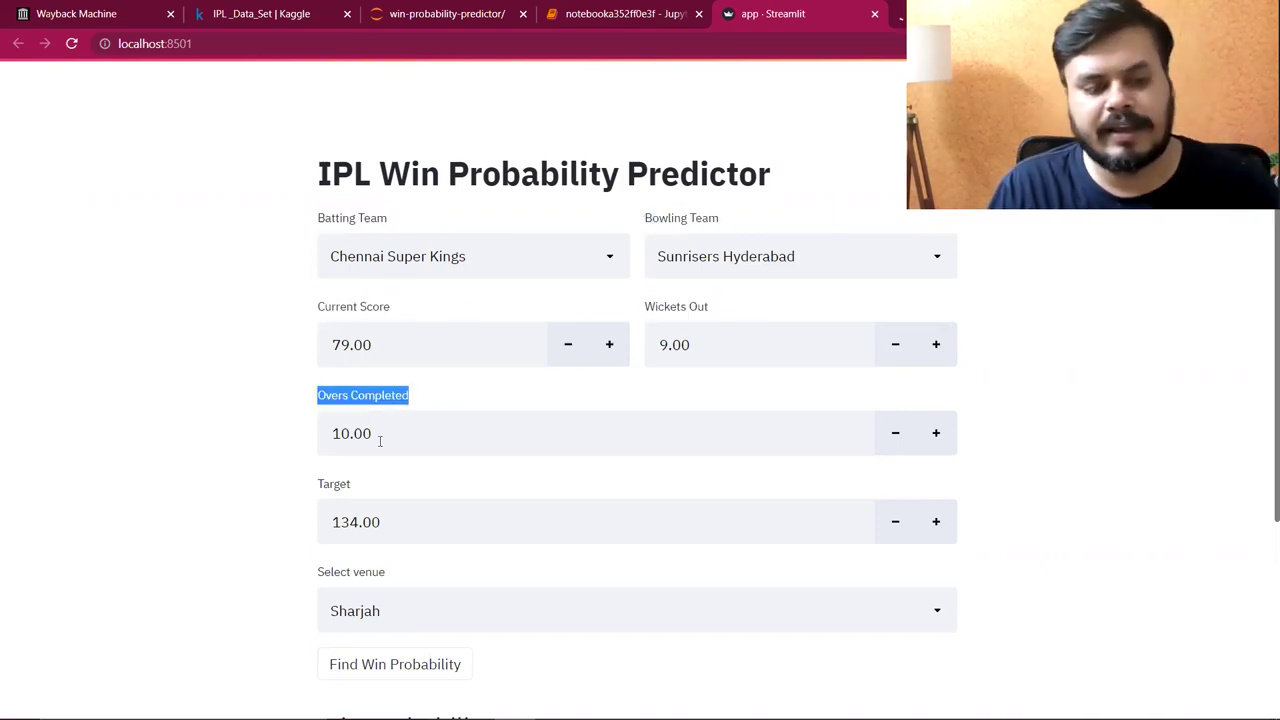
drag(314, 492, 386, 494)
drag(314, 578, 381, 585)
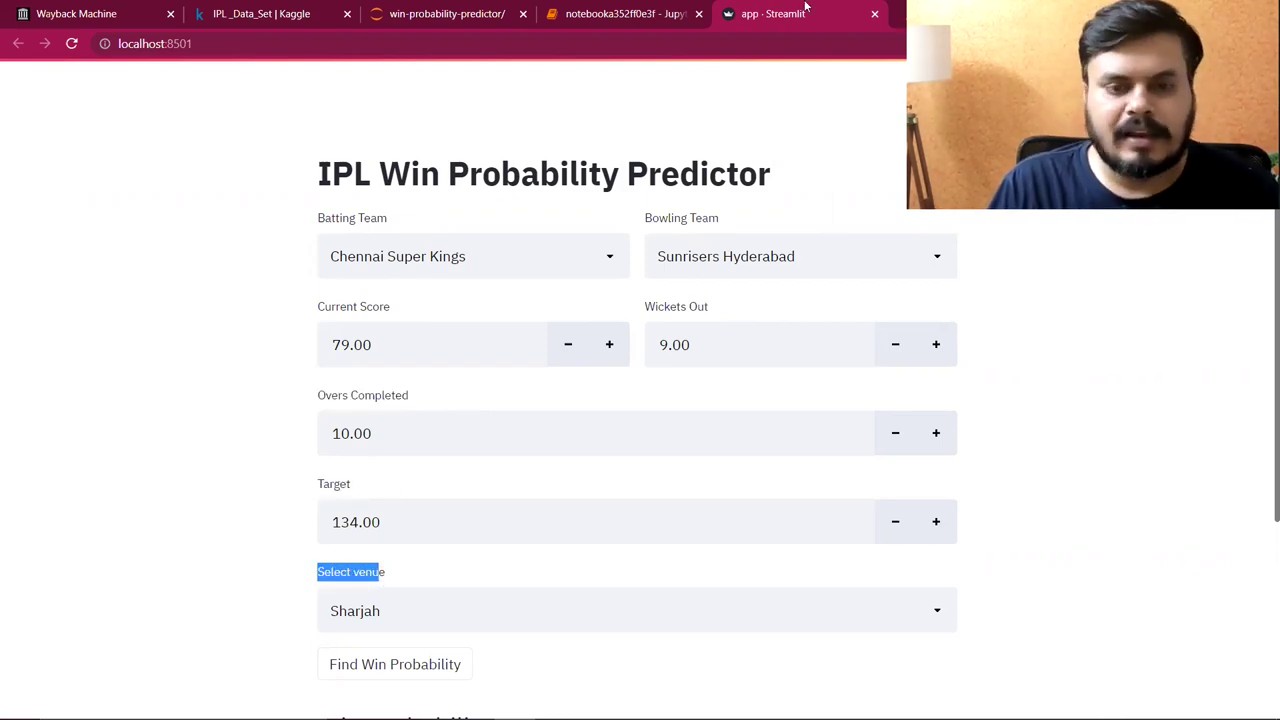
Step: Check the archived live match page, then set the predictor's wickets out to 1
click(76, 13)
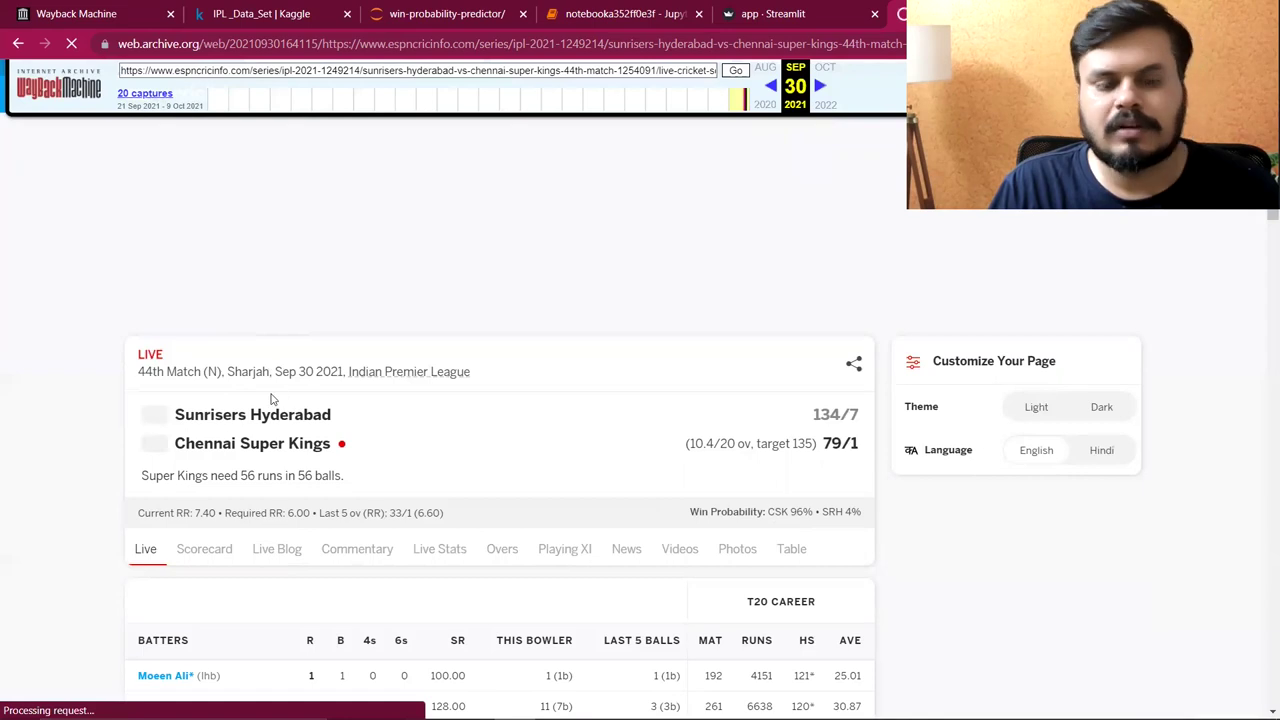
click(768, 13)
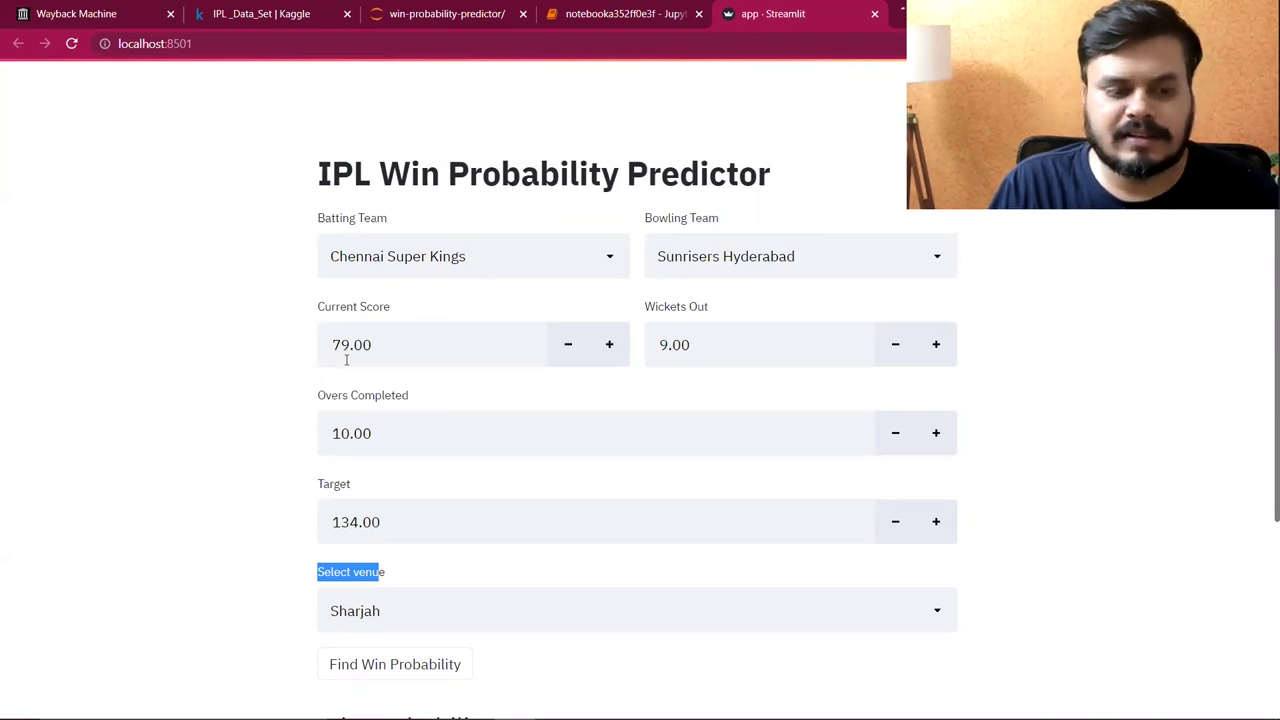
drag(690, 344, 664, 344)
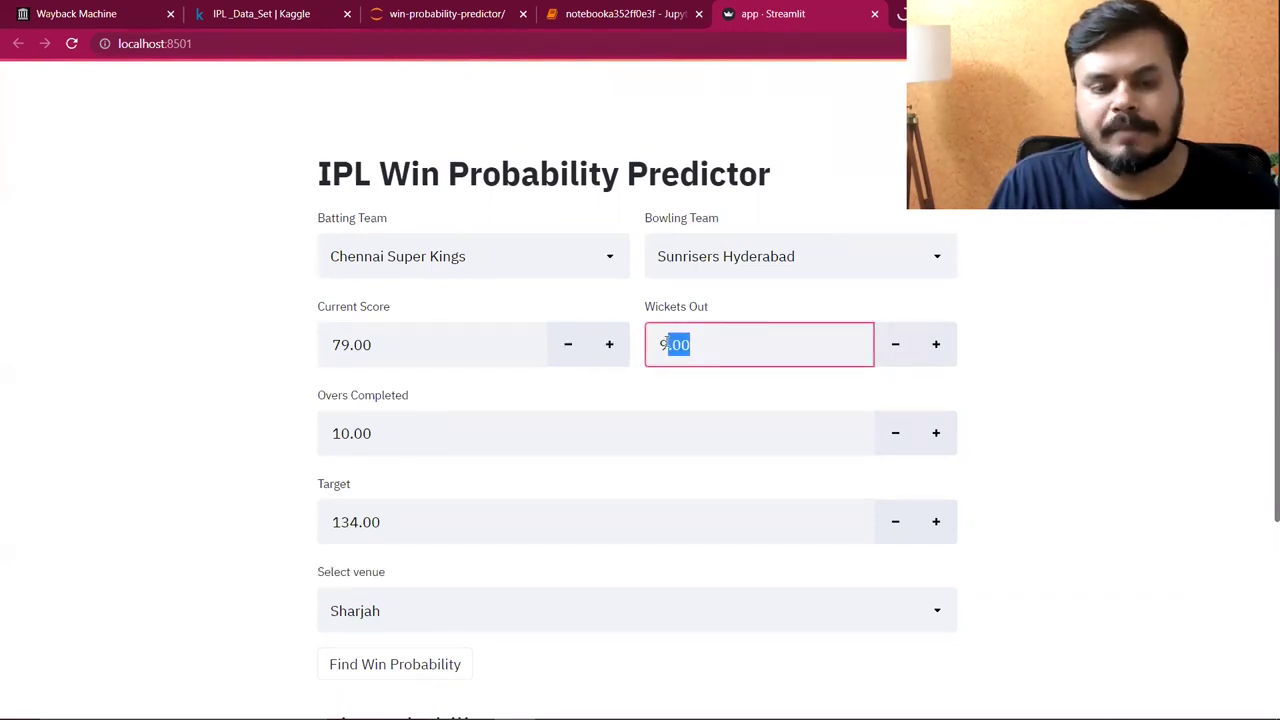
key(BackSpace)
key(BackSpace)
text(1)
click(110, 412)
scroll(254, 460, down, 1)
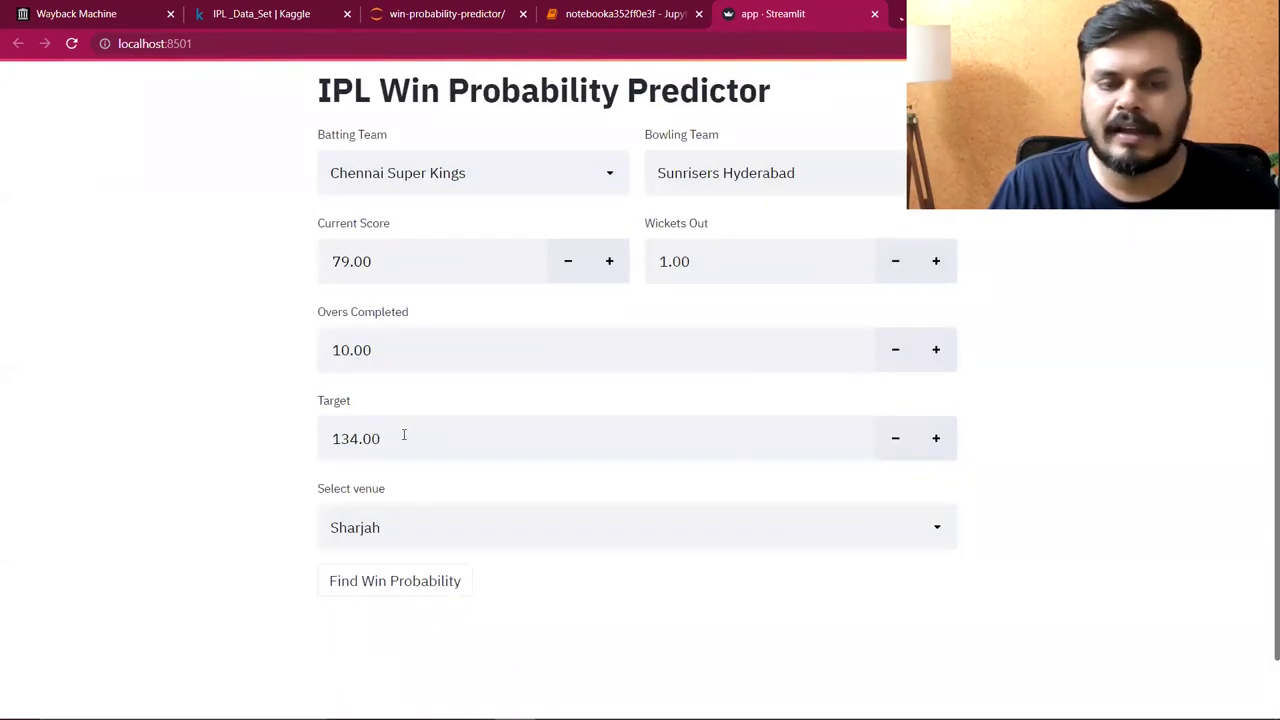
Step: Check the chase target on the archived match page and set the predictor's target to 135
click(940, 14)
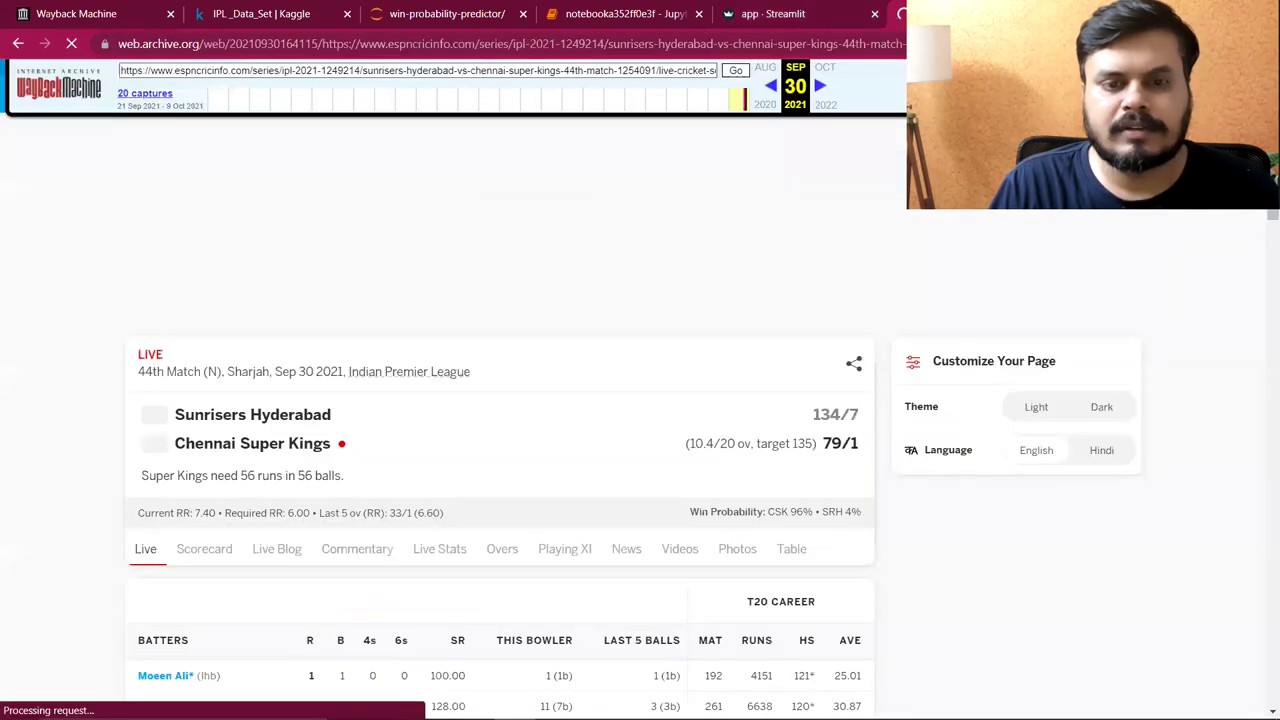
key(ctrl+shift+Tab)
drag(383, 438, 295, 437)
text(135)
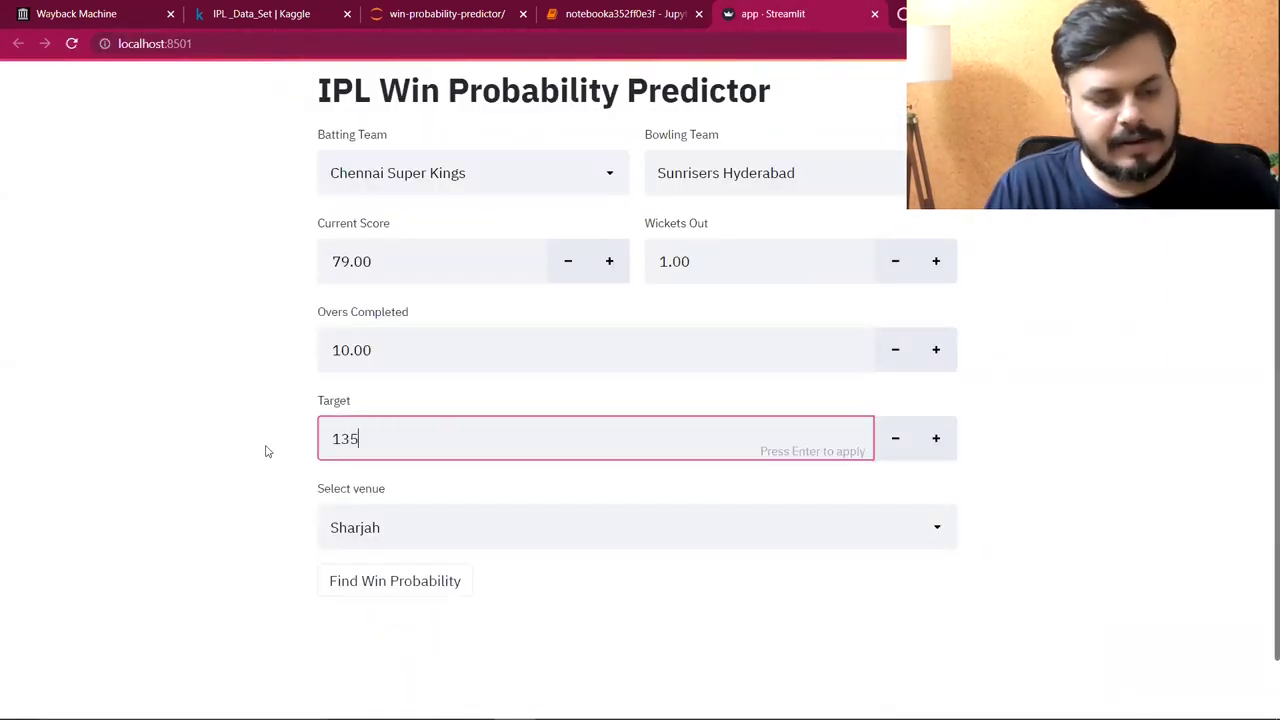
click(196, 476)
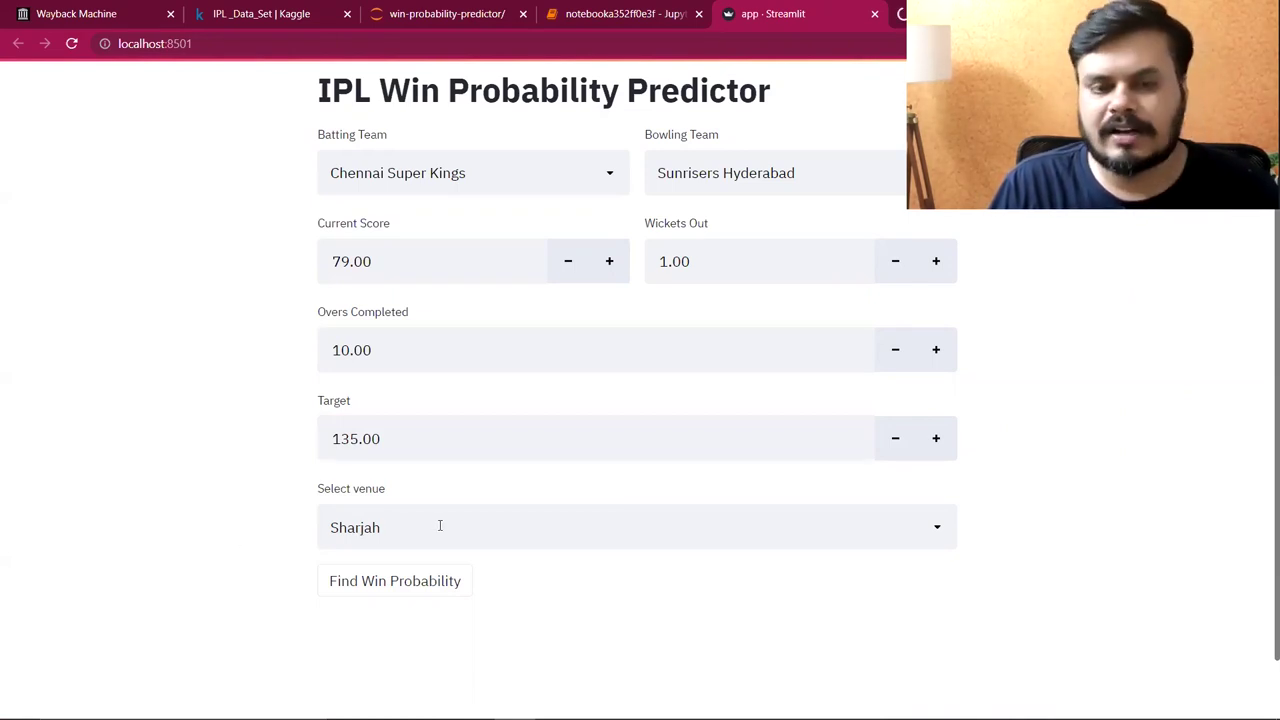
Step: Calculate the win probability for Chennai Super Kings against Sunrisers Hyderabad and compare it with the archived match page
click(364, 589)
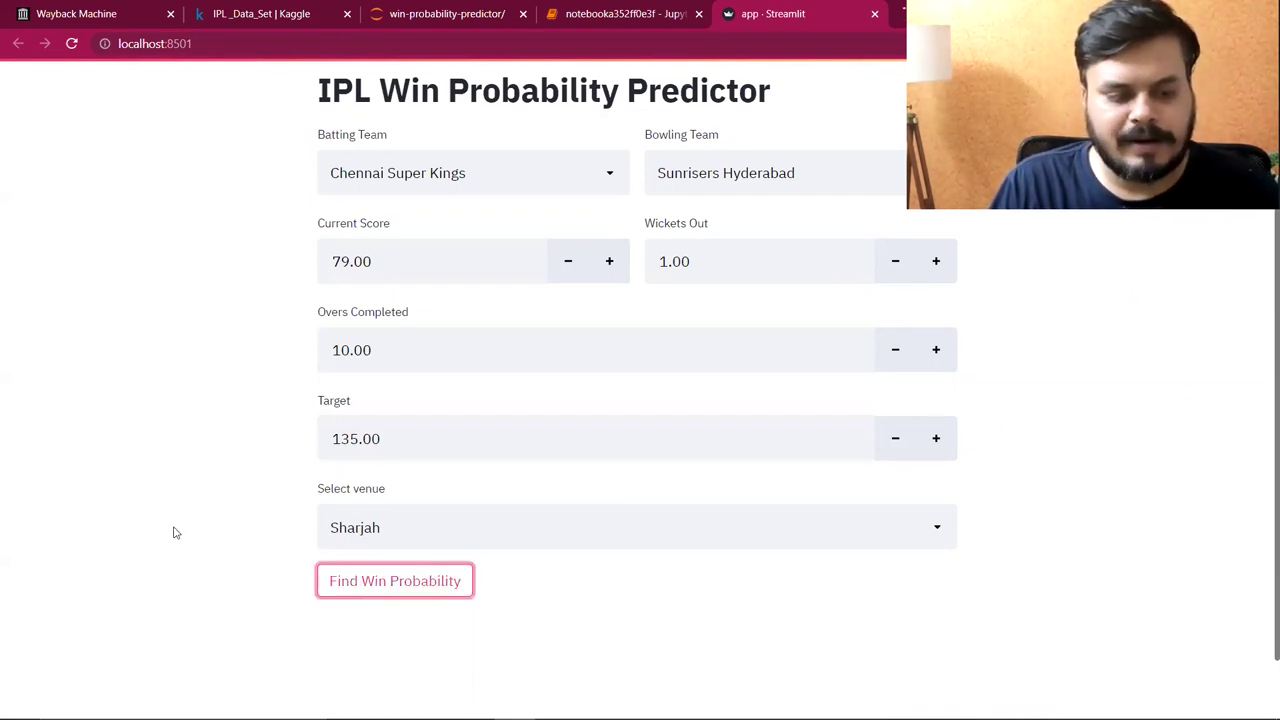
scroll(173, 532, down, 2)
drag(319, 506, 500, 511)
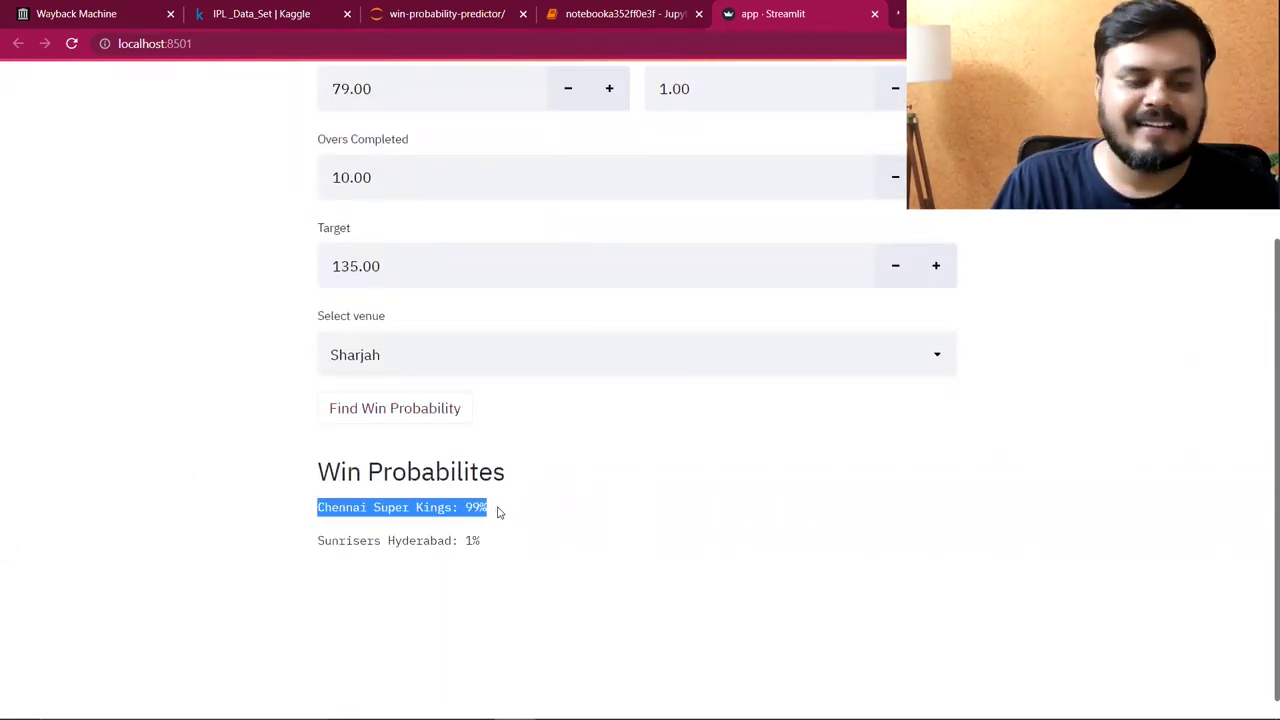
drag(466, 507, 495, 514)
drag(319, 540, 510, 543)
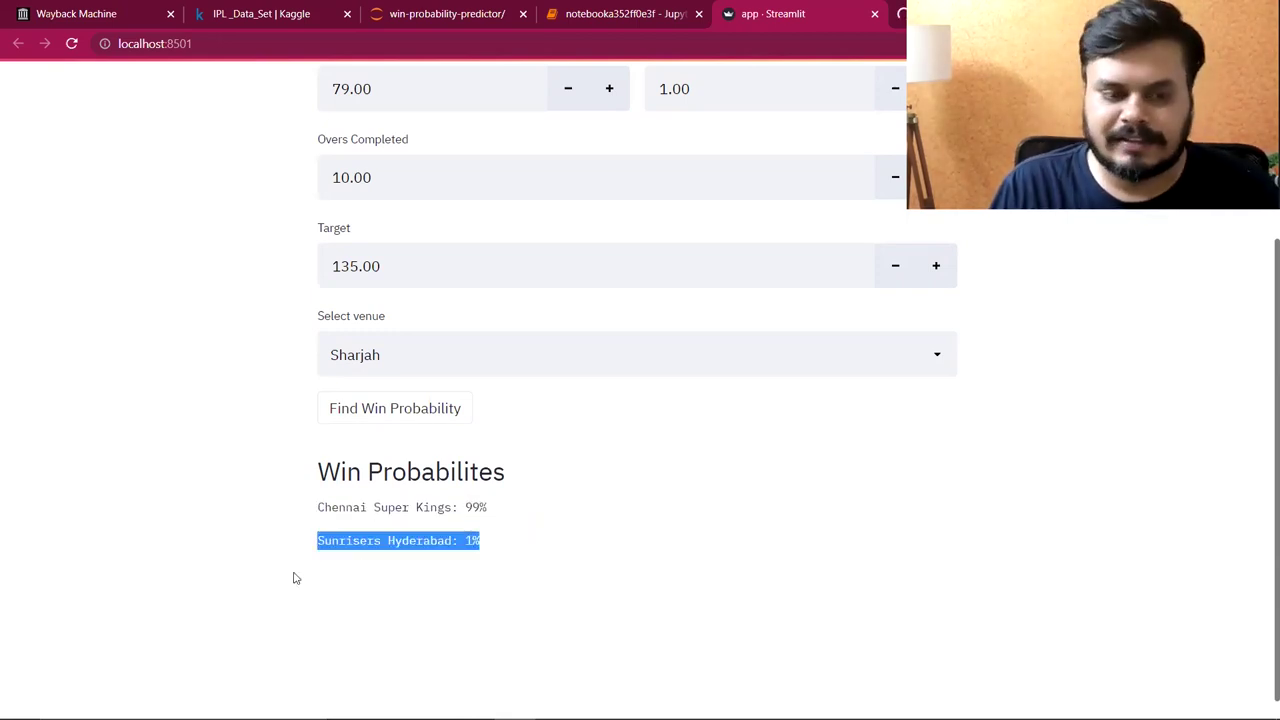
scroll(114, 549, up, 3)
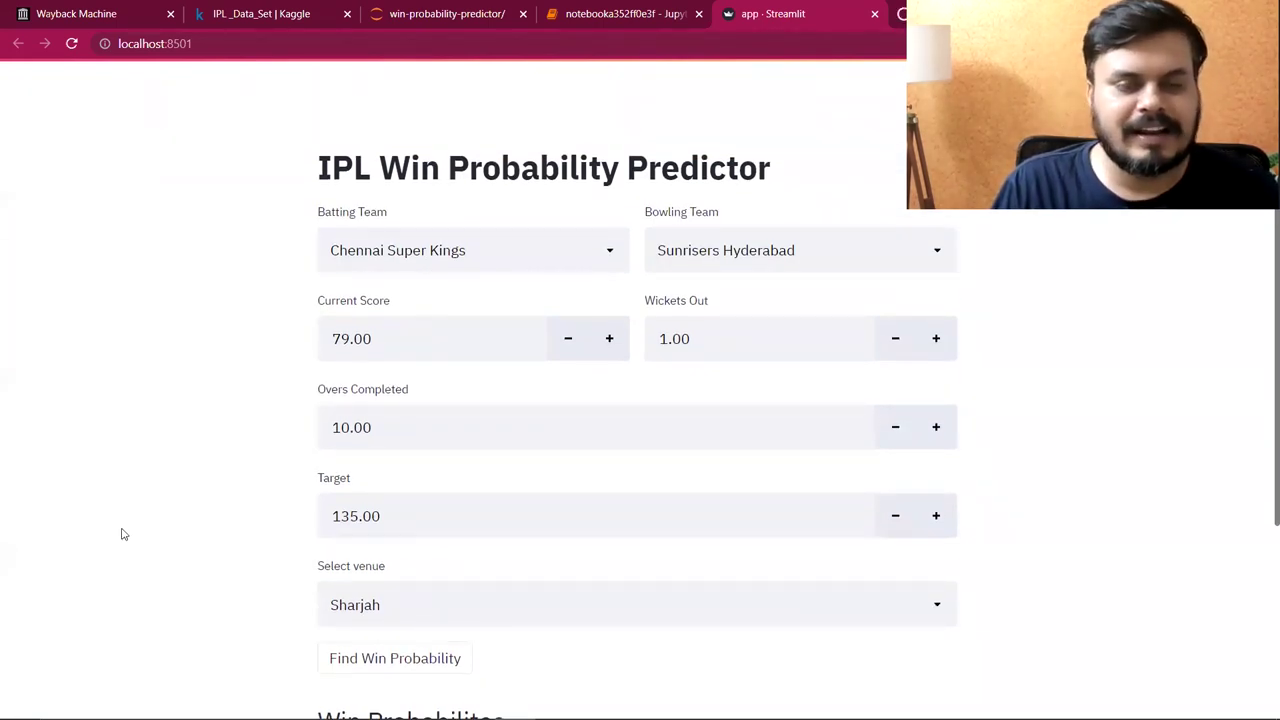
key(ctrl+Tab)
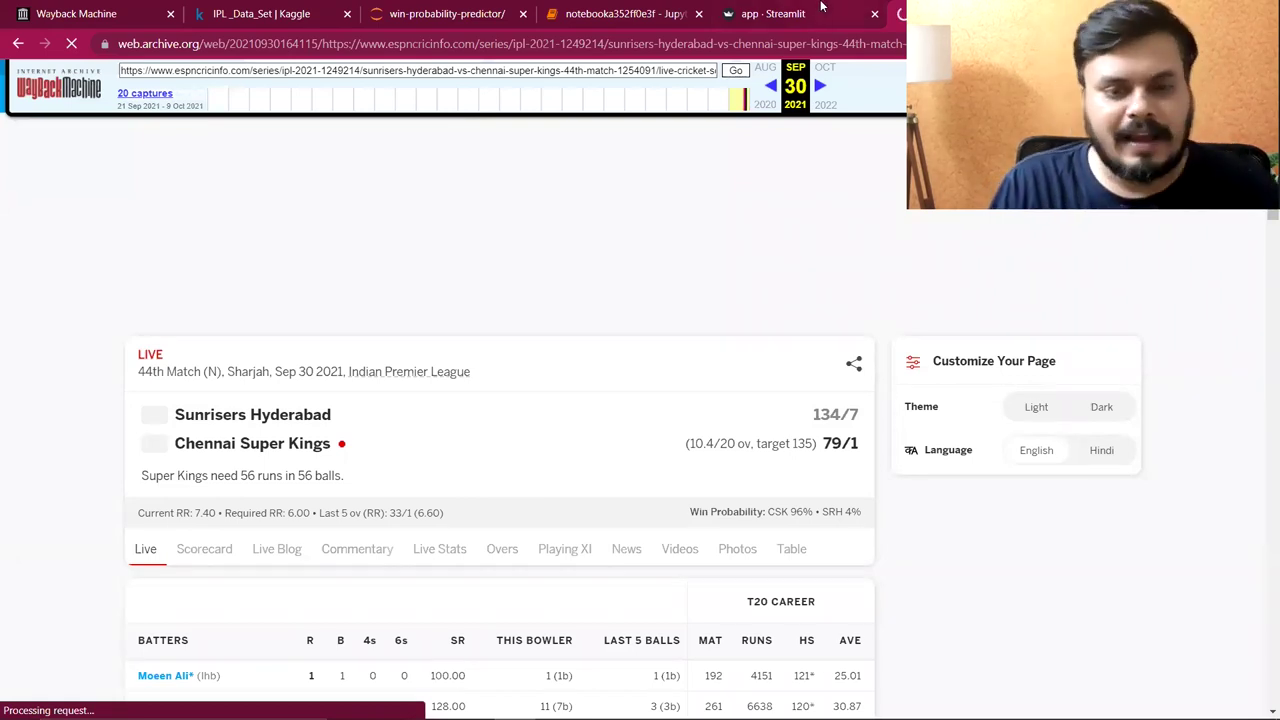
key(ctrl+shift+Tab)
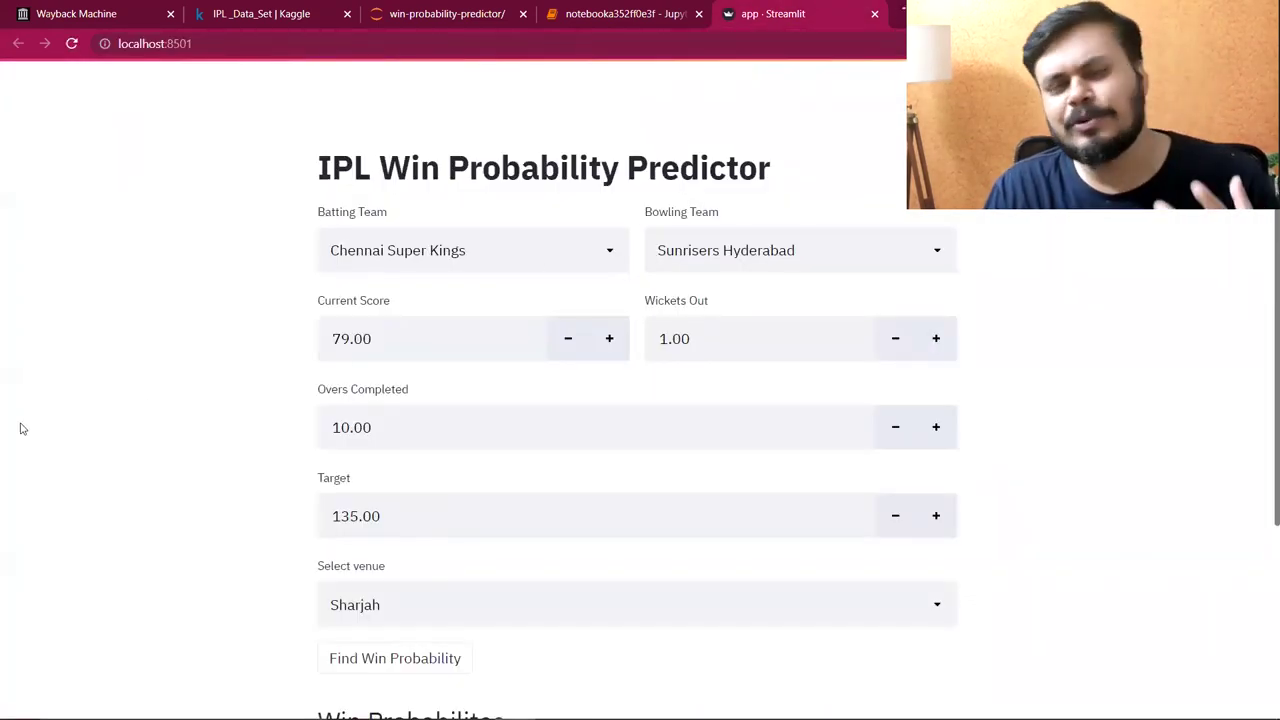
Step: Change the batting team to Kings XI Punjab and calculate the win probability again
scroll(56, 449, down, 1)
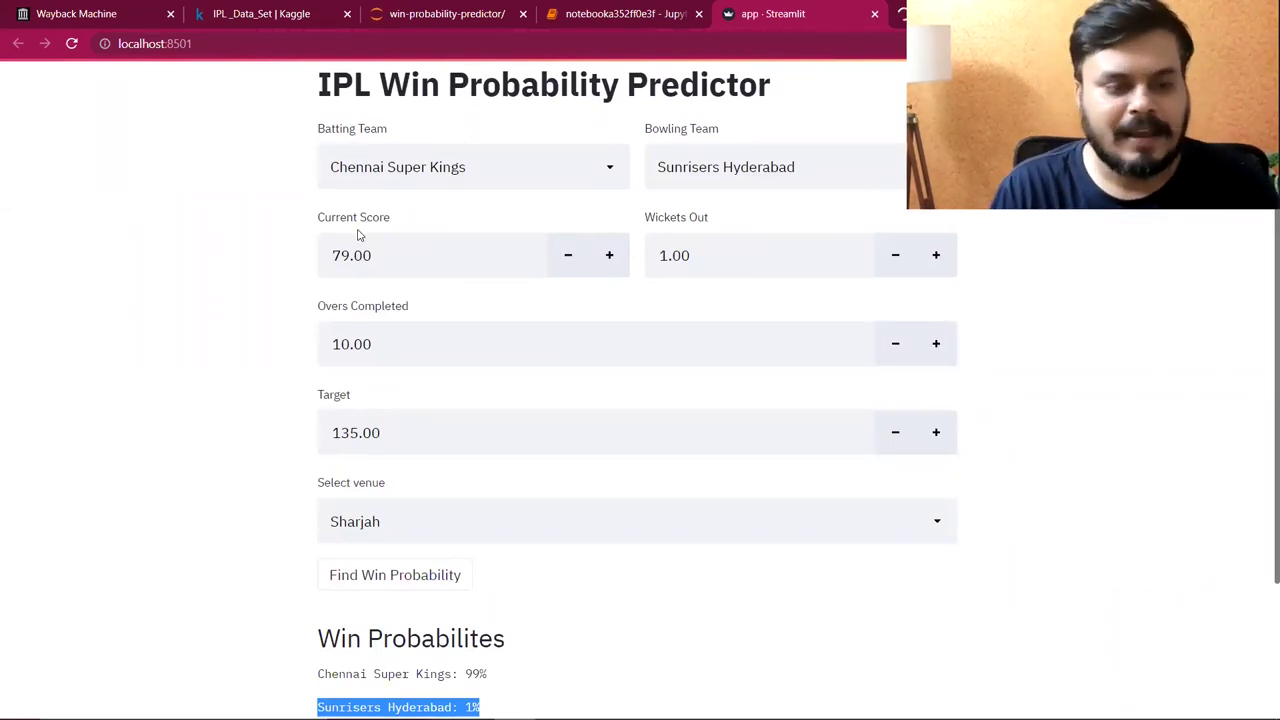
click(478, 177)
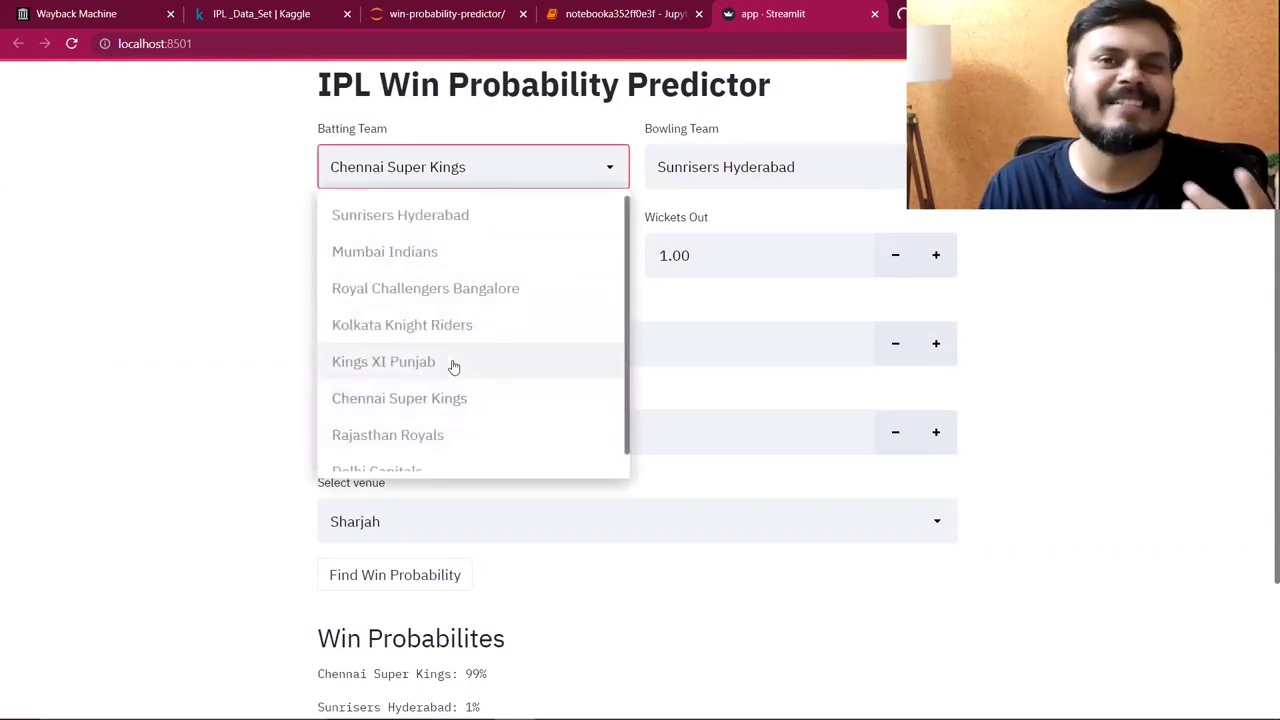
click(400, 364)
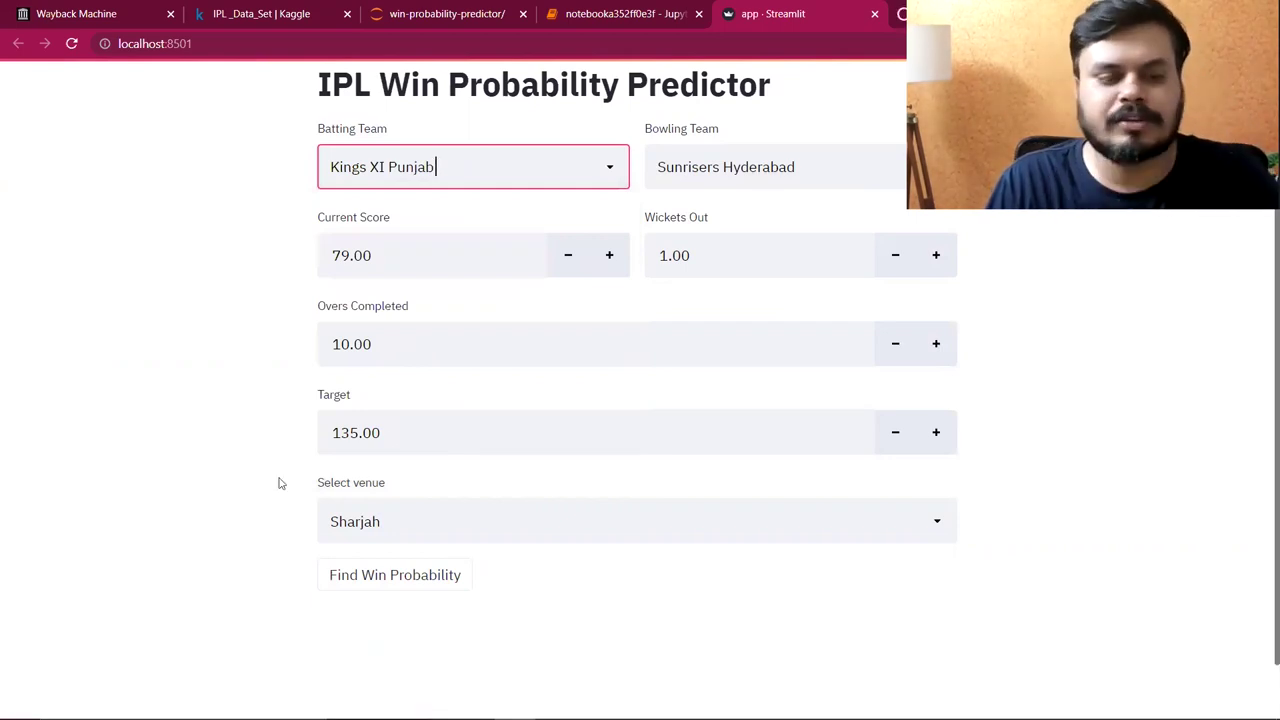
click(384, 588)
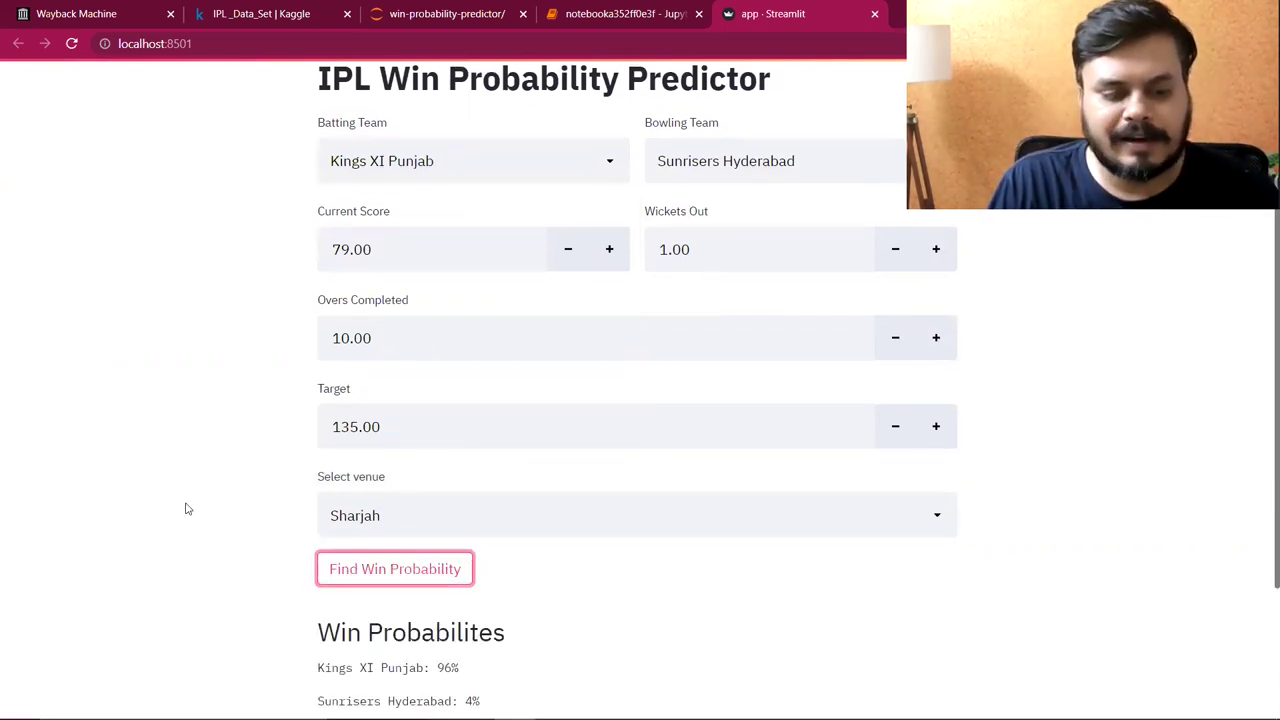
scroll(185, 509, down, 1)
scroll(185, 509, down, 1)
drag(431, 584, 471, 590)
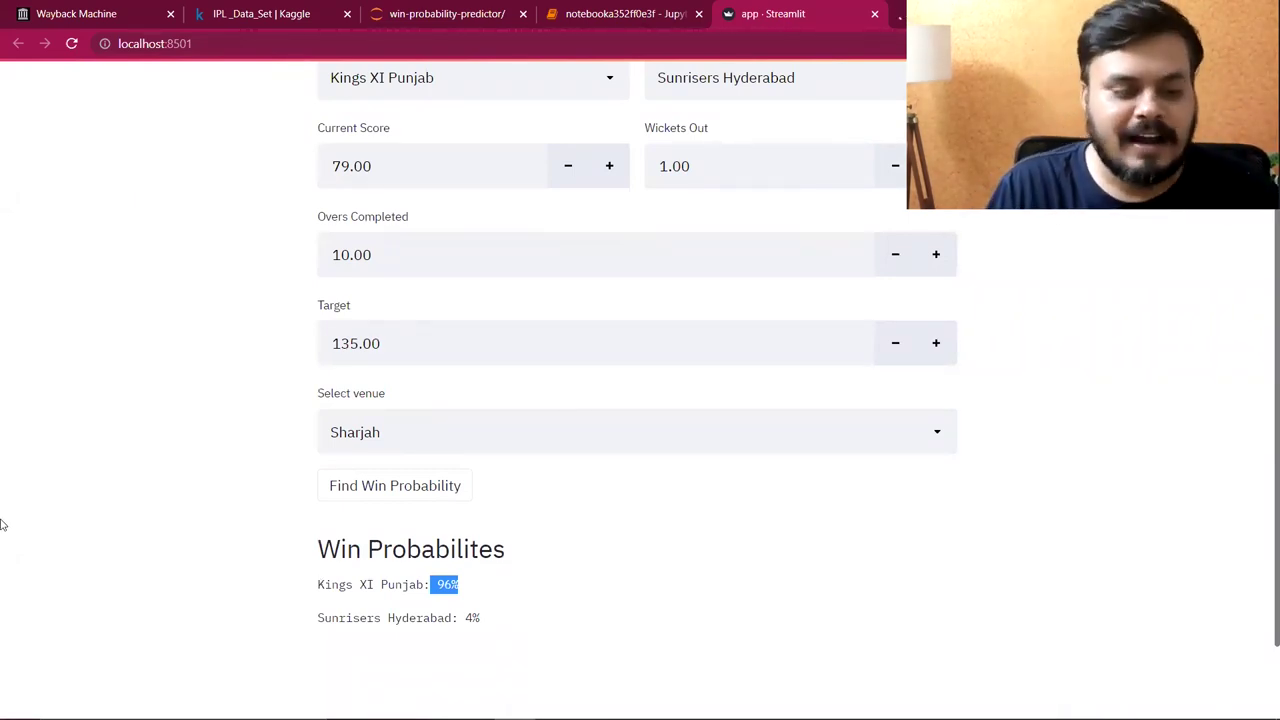
Step: Change the batting team to Royal Challengers Bangalore and recalculate the win probability
scroll(5, 536, up, 1)
scroll(5, 536, up, 2)
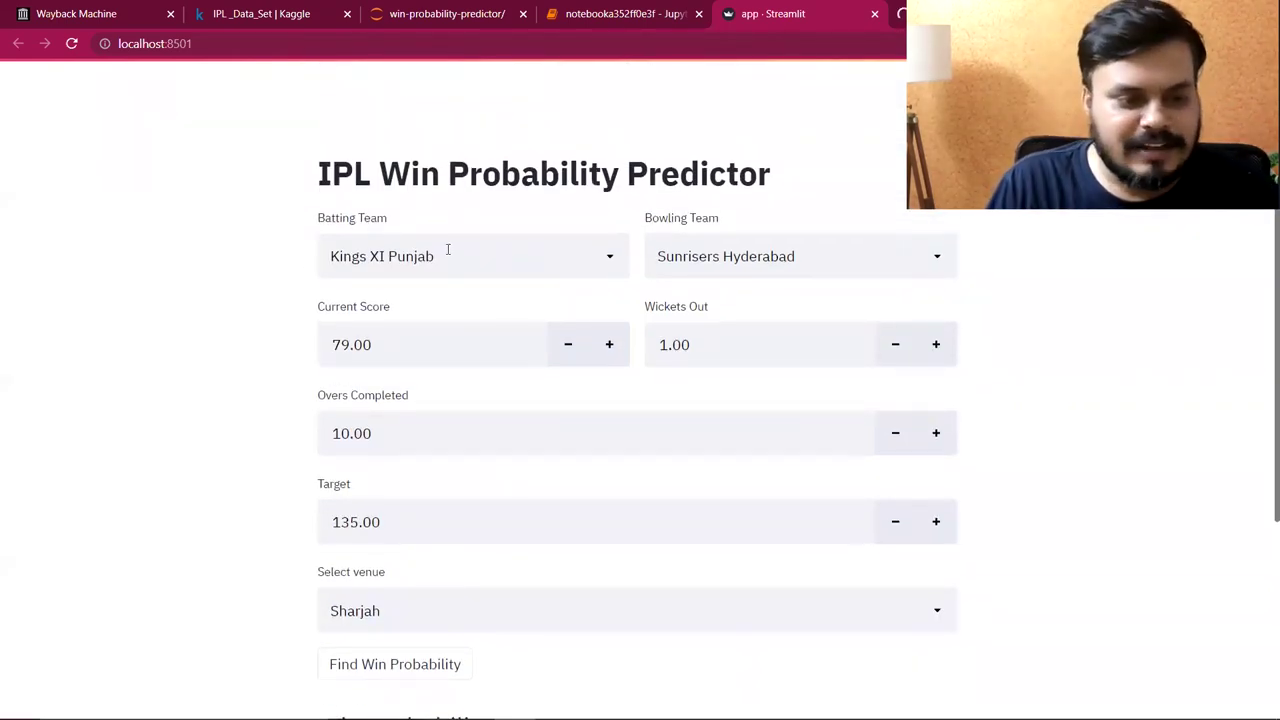
click(460, 254)
click(405, 378)
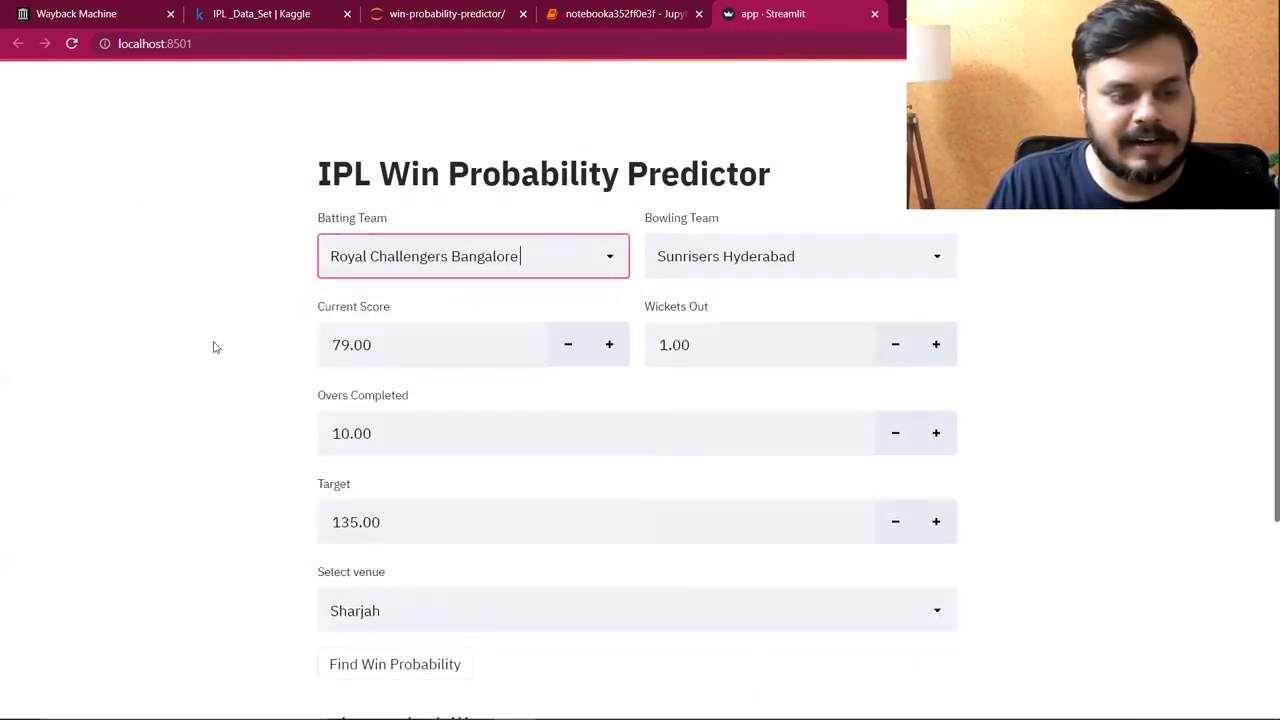
scroll(211, 346, down, 3)
click(366, 510)
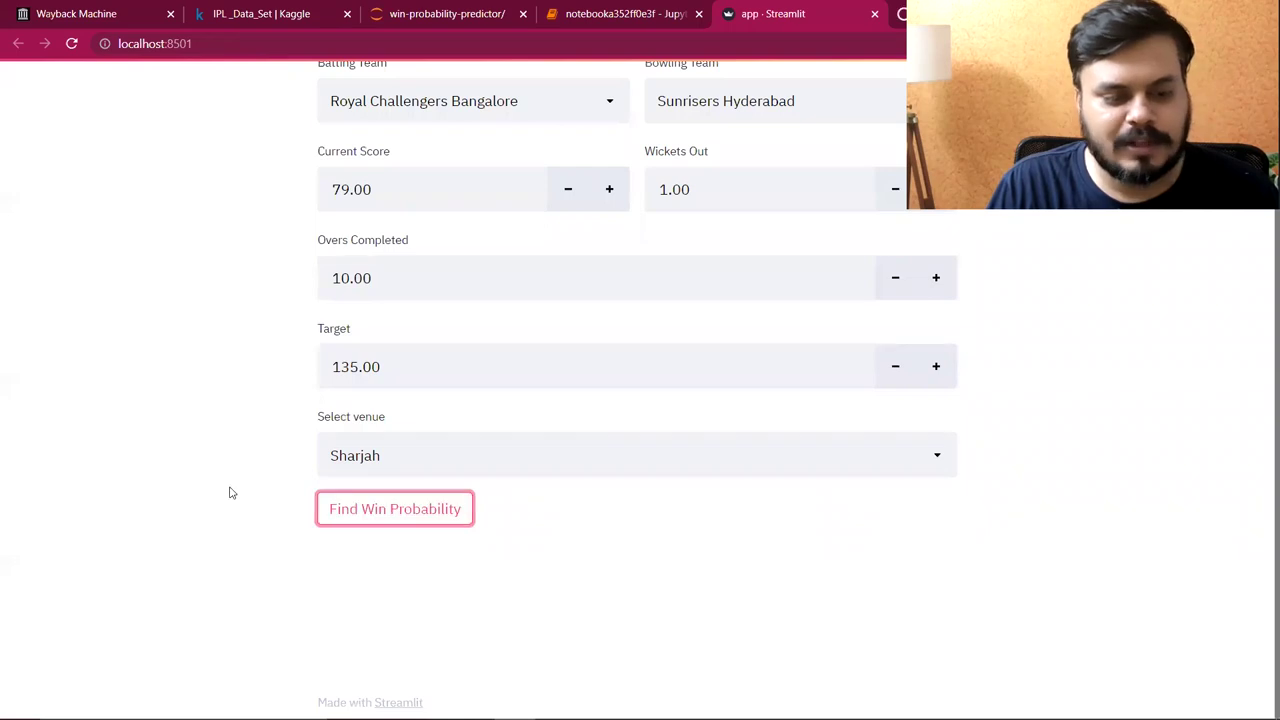
drag(520, 602, 594, 606)
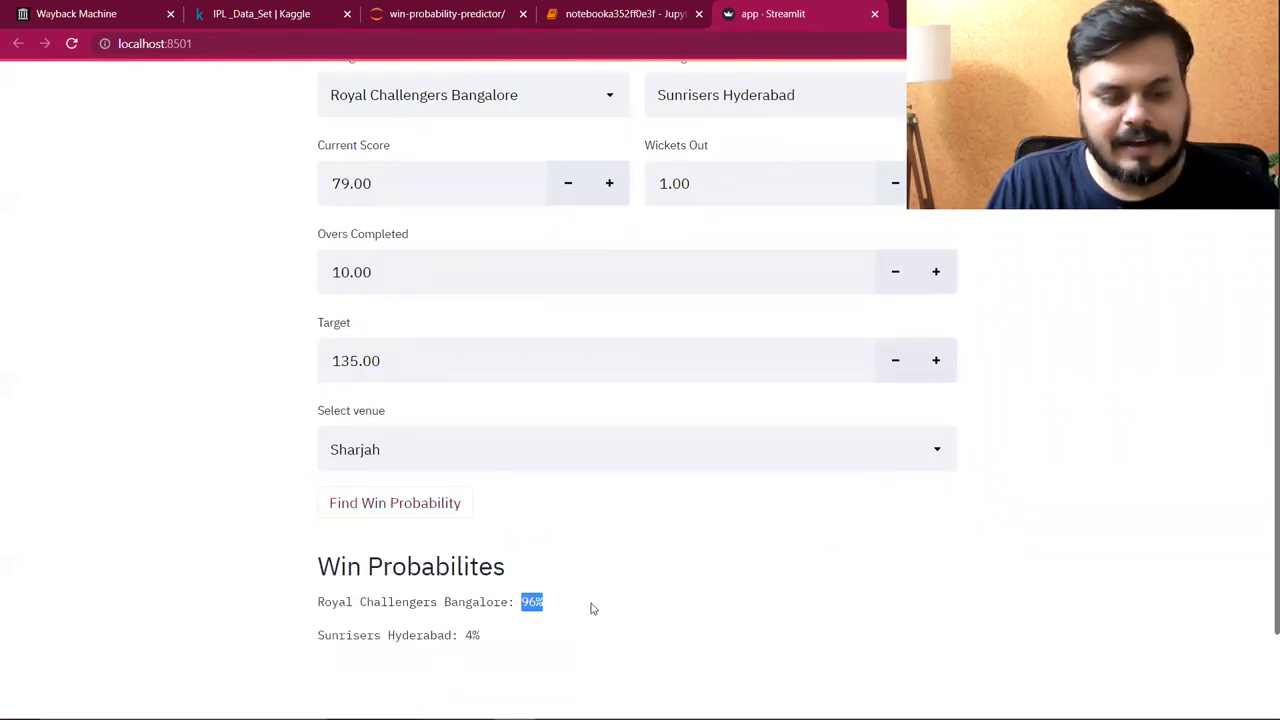
Step: Set the batting team back to Chennai Super Kings
scroll(135, 532, up, 2)
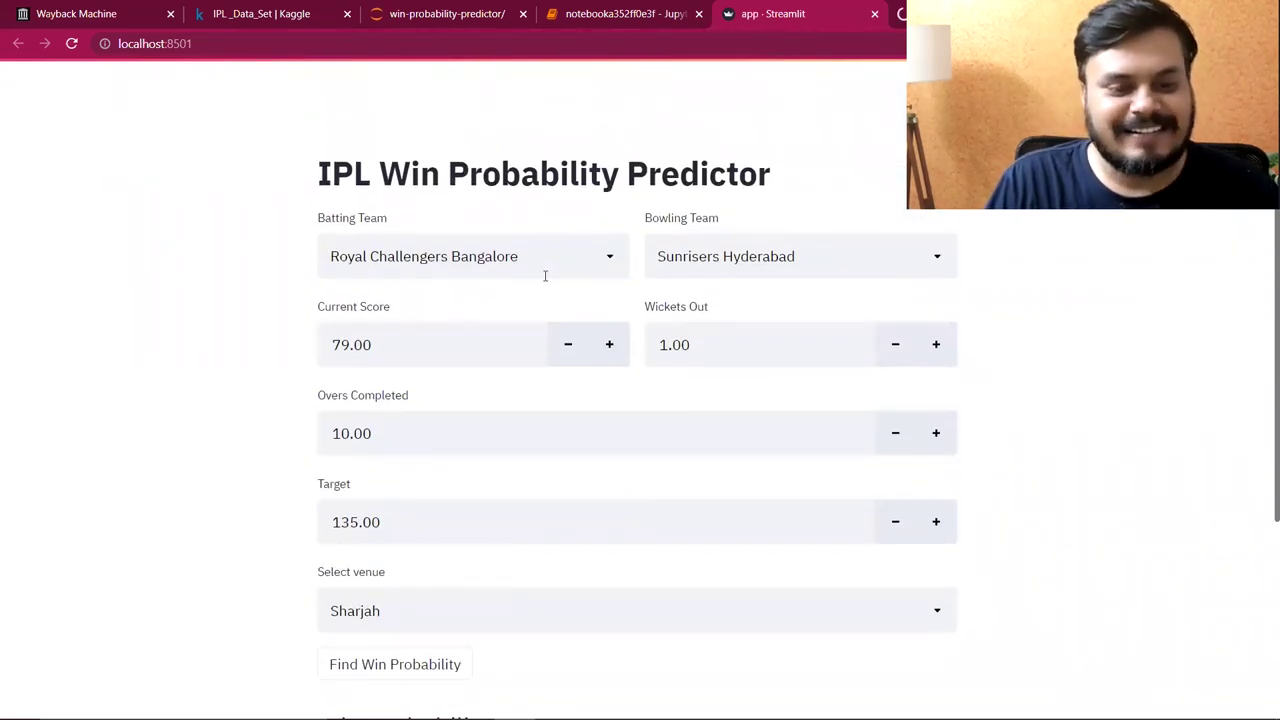
click(545, 272)
scroll(410, 450, down, 1)
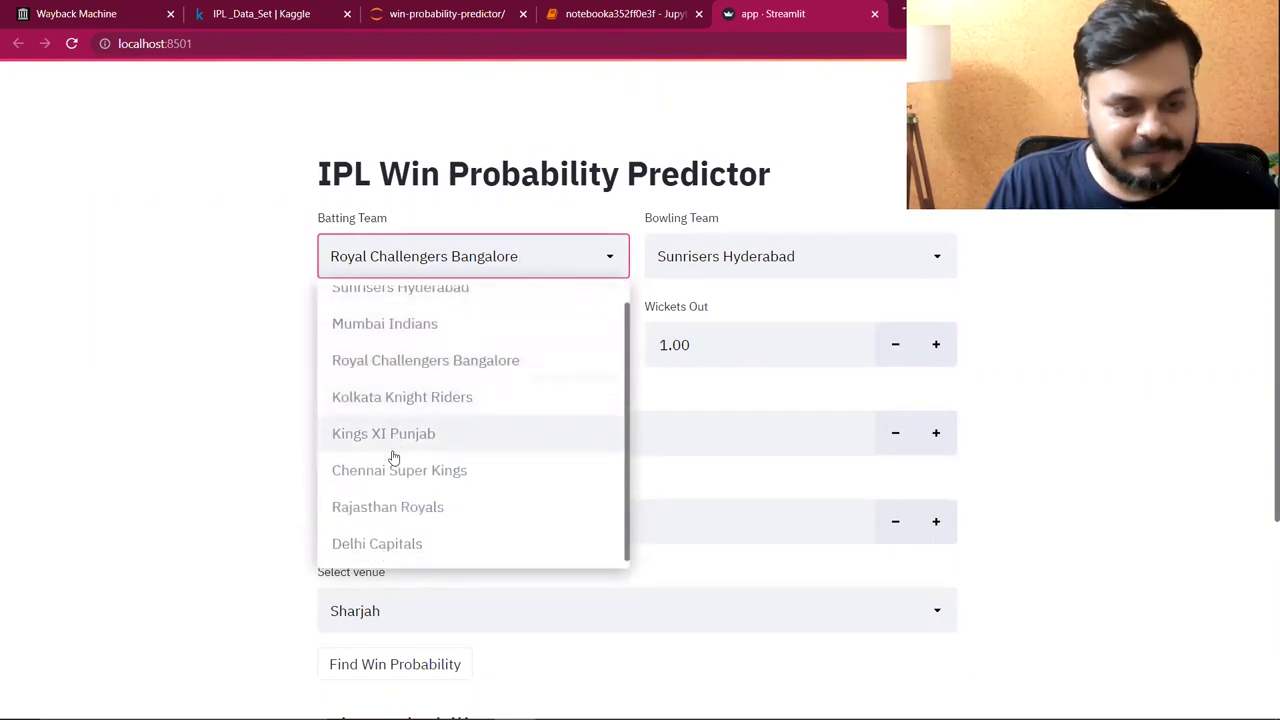
click(376, 468)
click(208, 383)
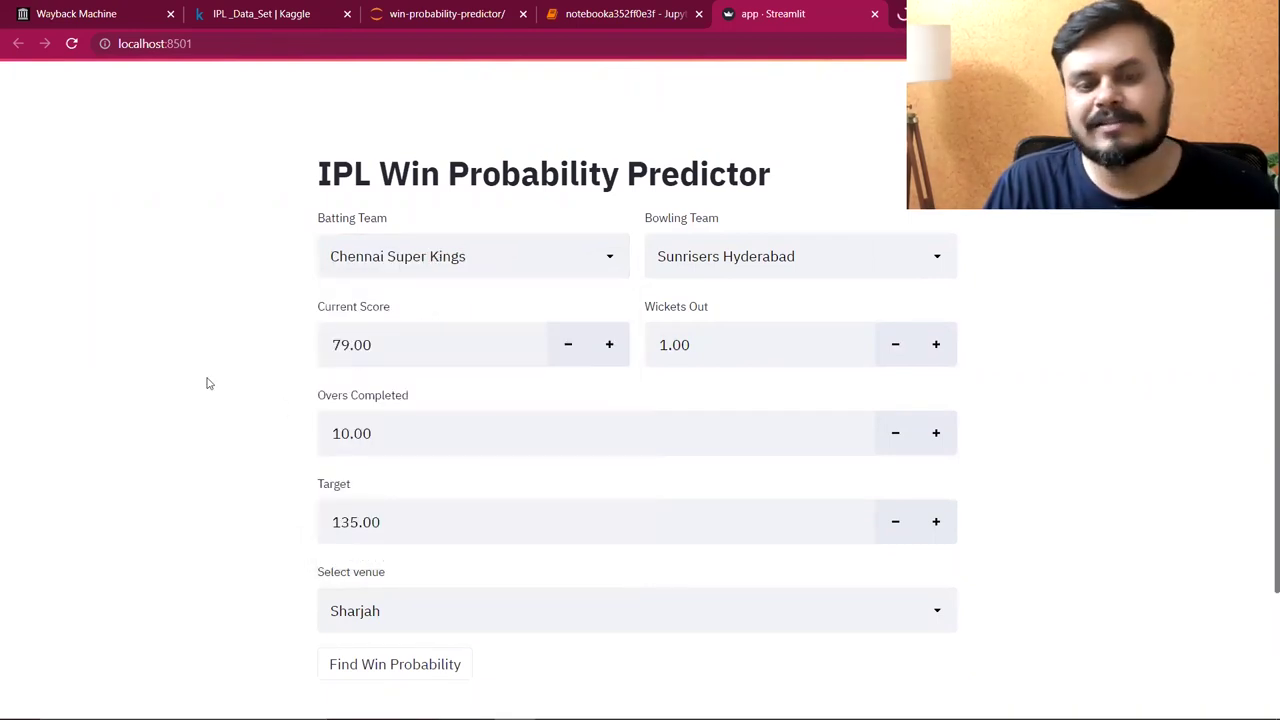
scroll(208, 383, down, 2)
scroll(208, 383, up, 2)
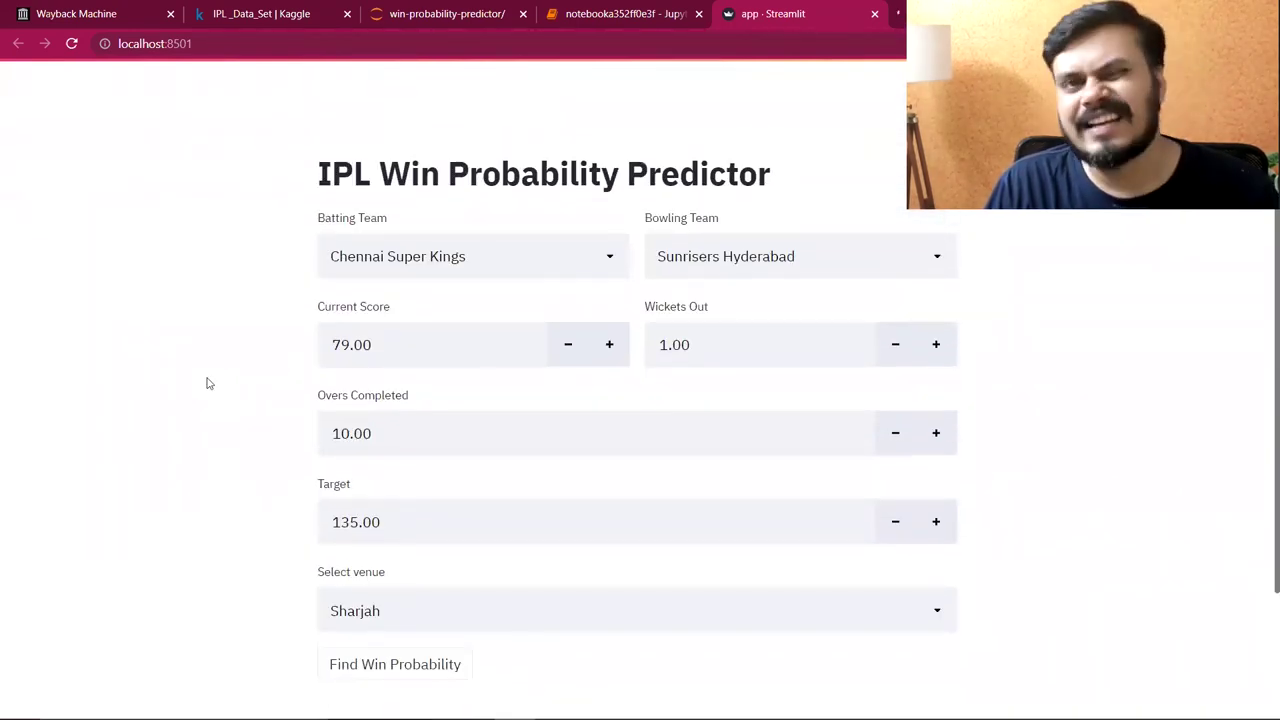
Step: Change the bowling team to Mumbai Indians and calculate the win probability for this pairing
click(820, 246)
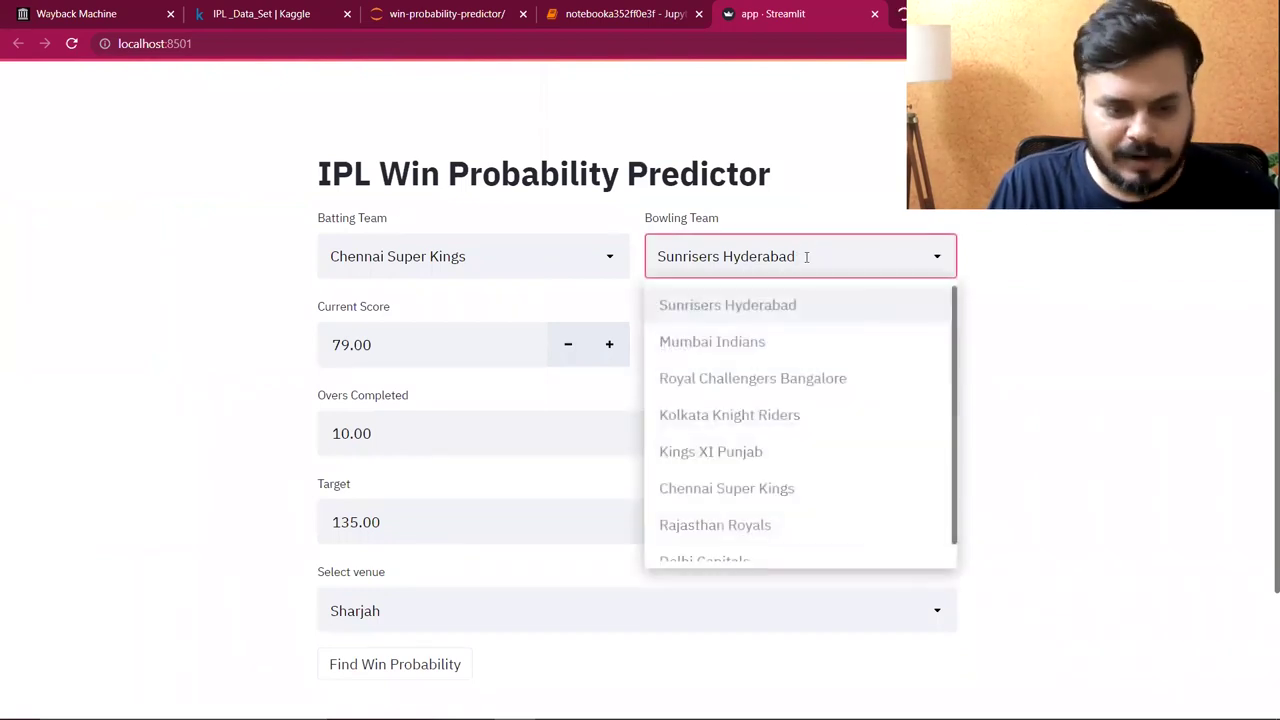
click(735, 340)
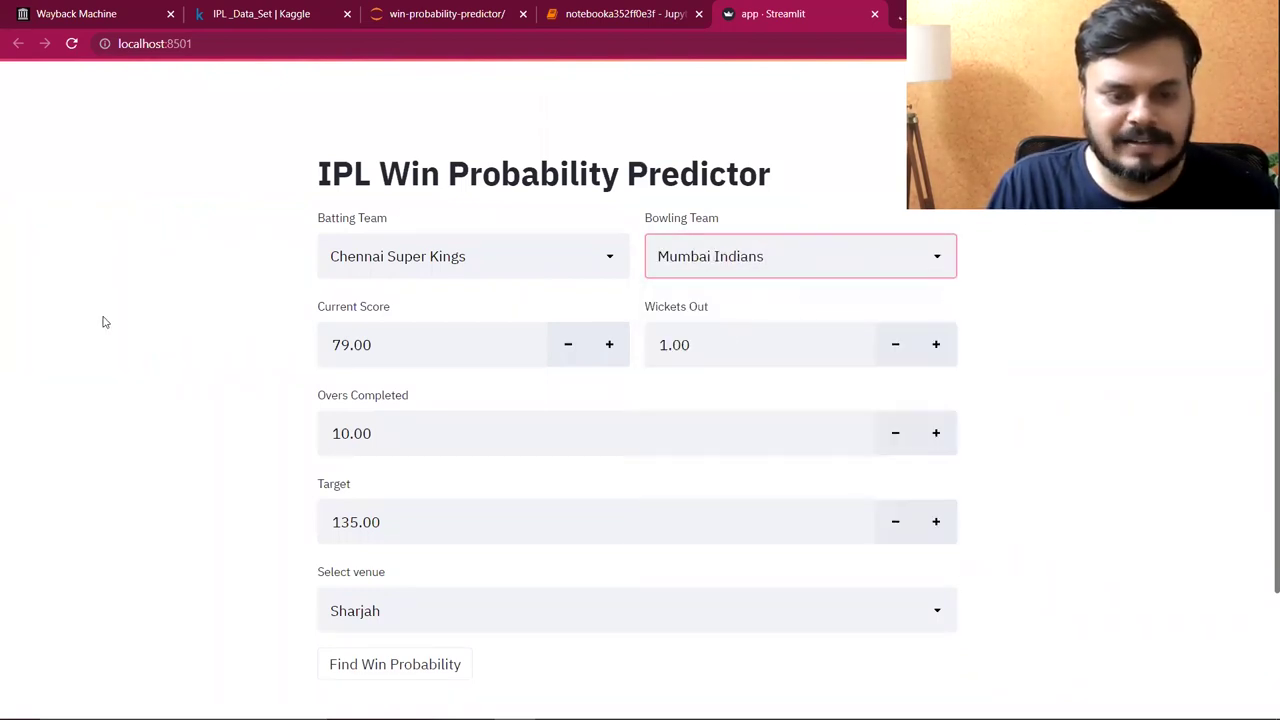
scroll(250, 460, down, 1)
click(397, 590)
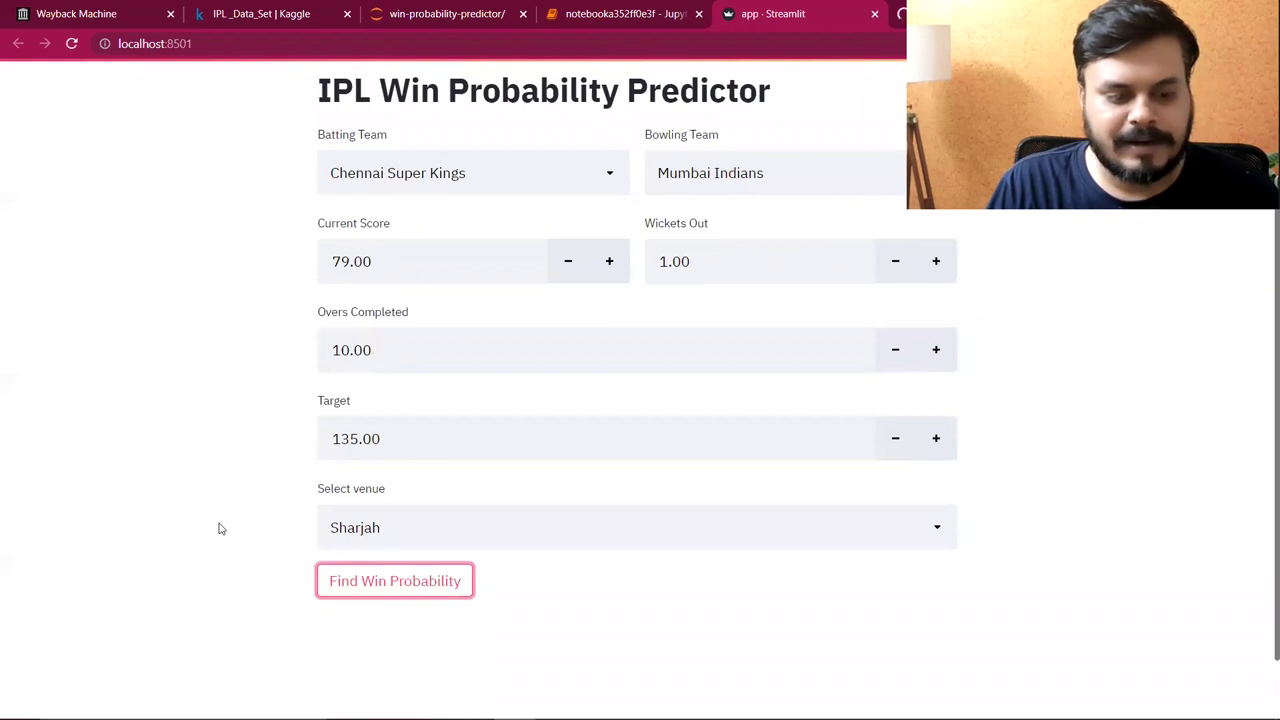
Step: Highlight the win probability of Mumbai Indians in the prediction results
scroll(219, 527, down, 1)
drag(428, 621, 483, 638)
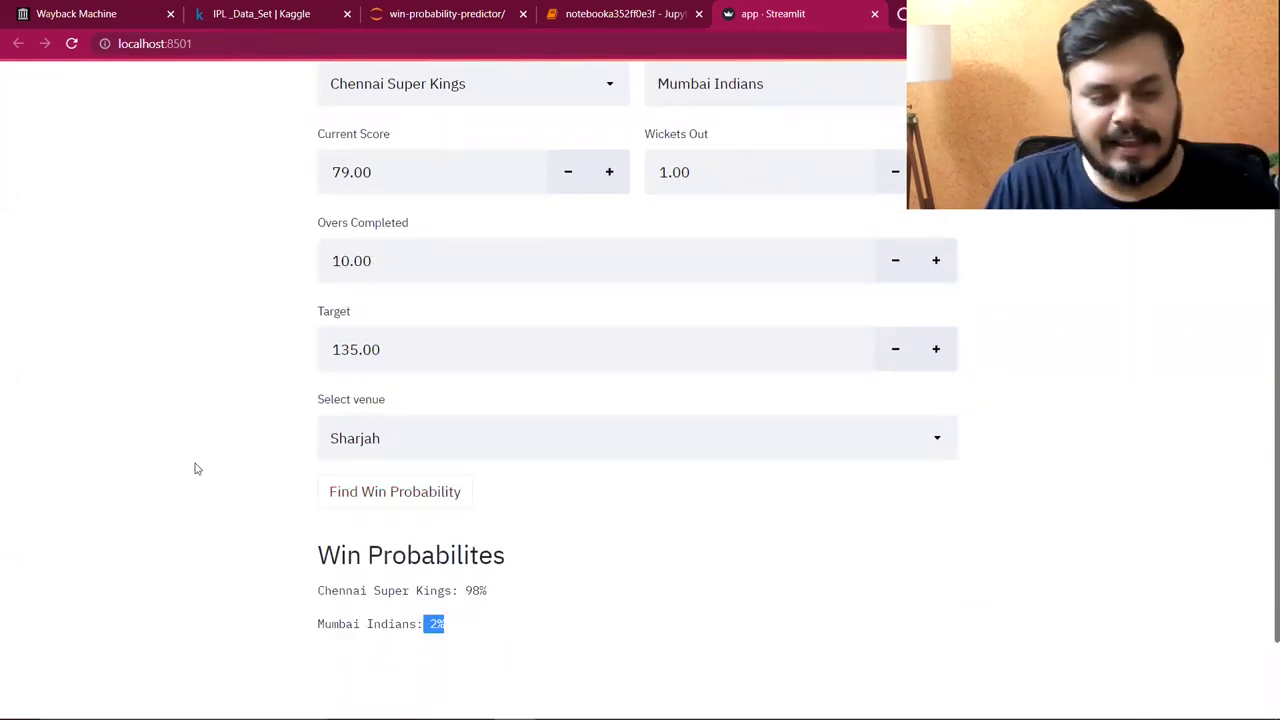
scroll(209, 414, up, 2)
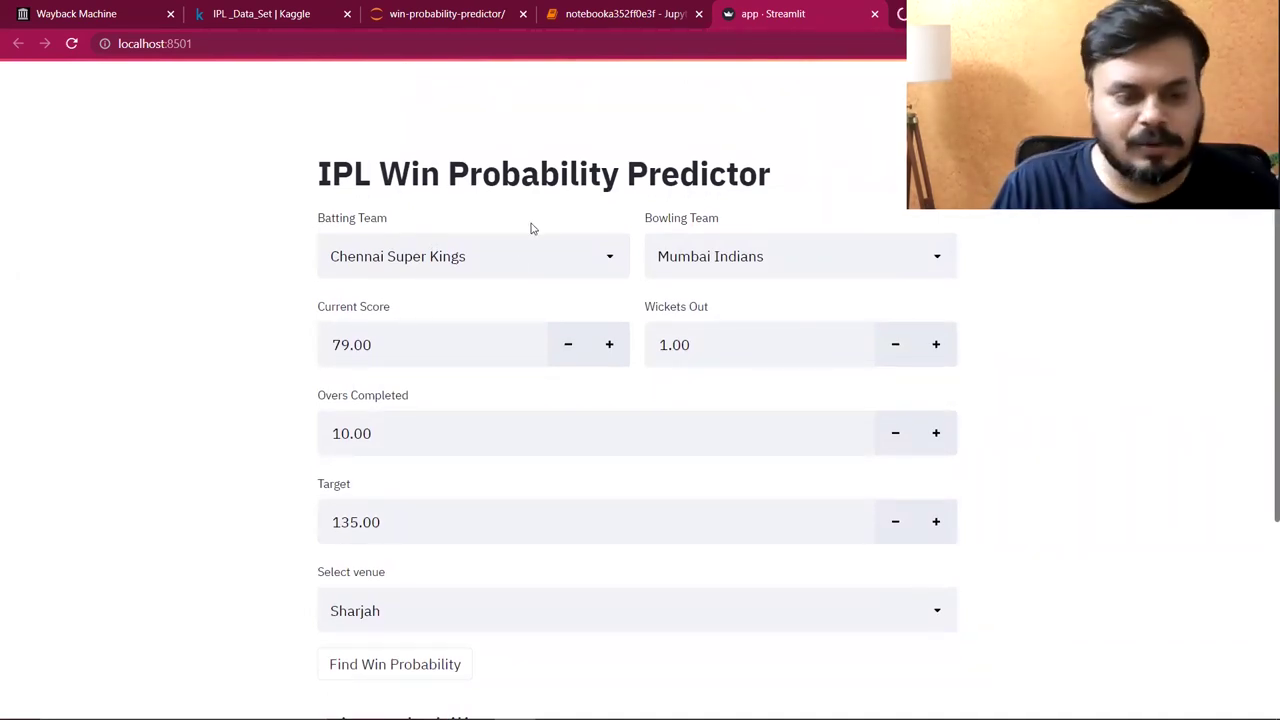
Step: Set the current score to 100 and the wickets out to 4
double_click(348, 343)
text(100)
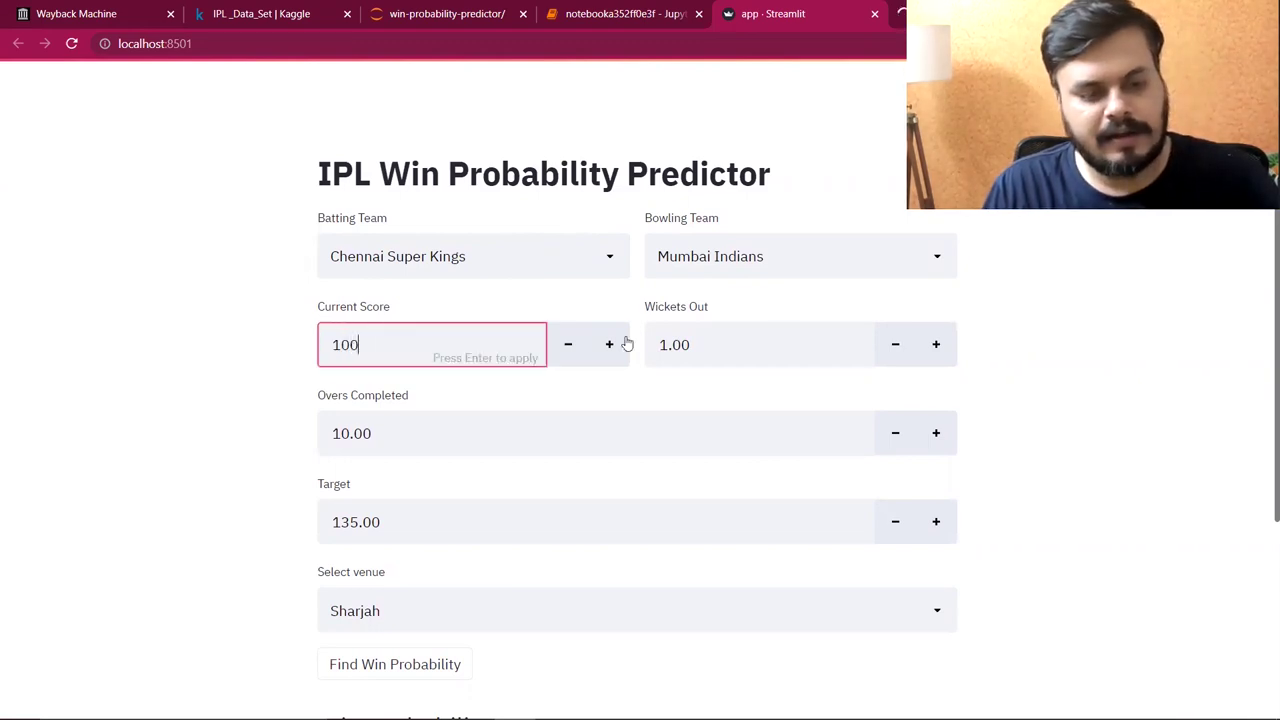
key(Return)
double_click(749, 343)
text(4)
key(Return)
Step: Set the overs completed to 11 and the target to 187
double_click(391, 433)
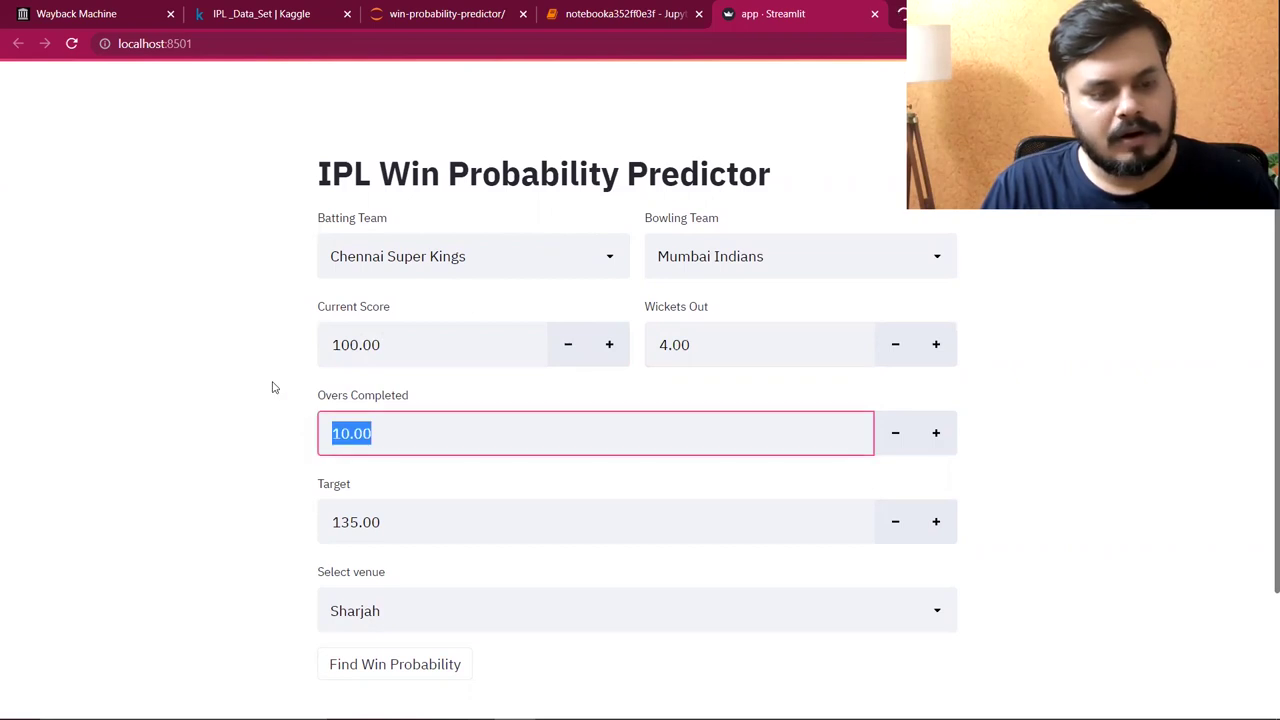
text(11)
key(Return)
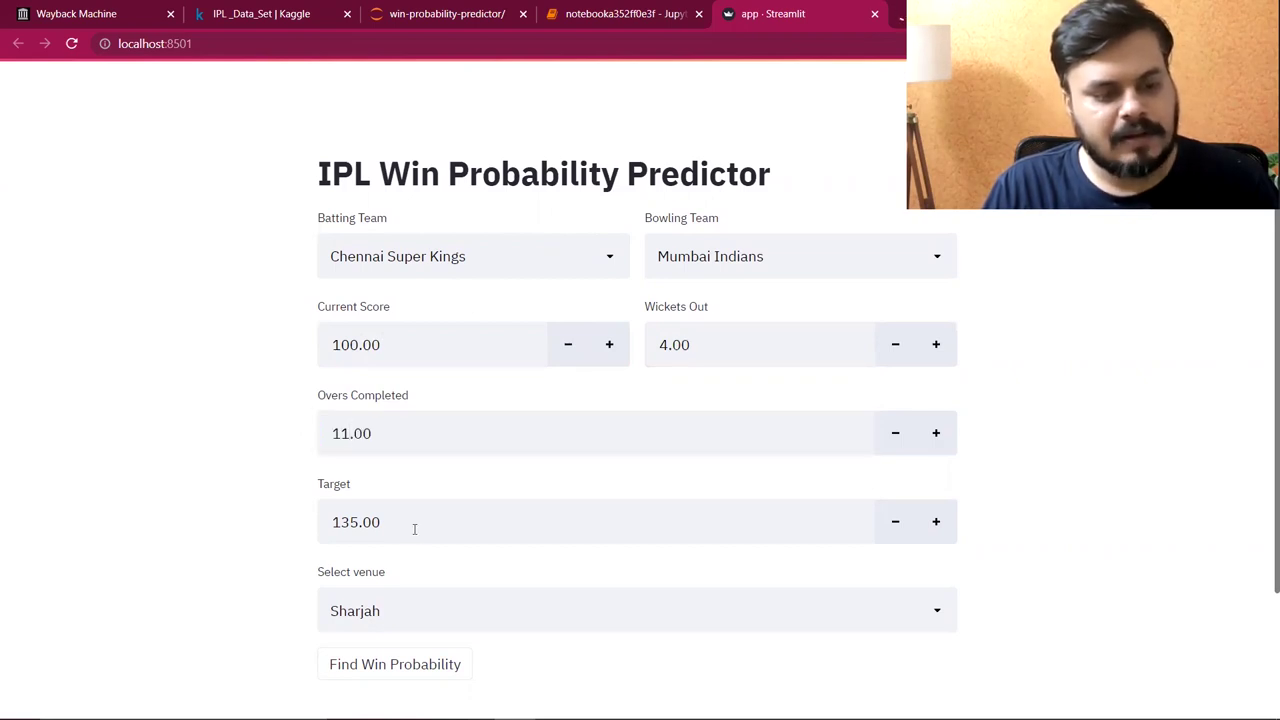
double_click(380, 530)
text(187)
key(Return)
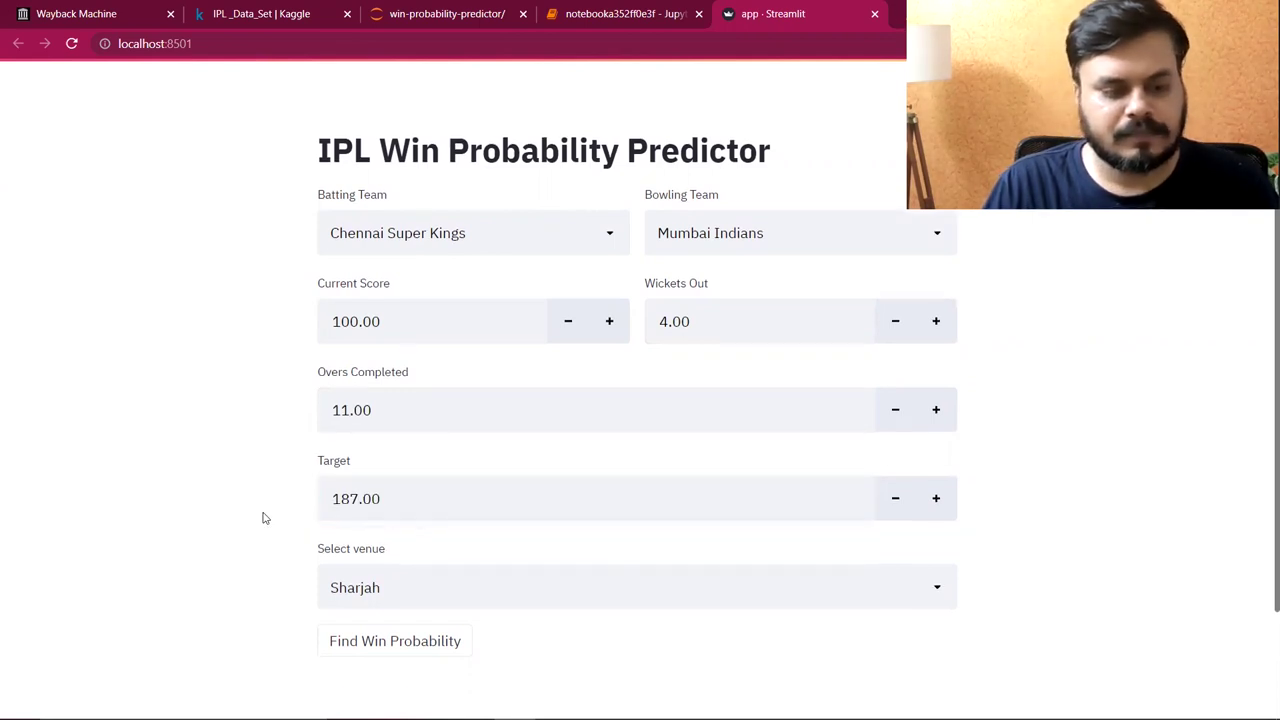
Step: Change the venue to Mumbai, calculate the win probability, and highlight both teams' results
scroll(263, 517, down, 2)
click(431, 463)
scroll(459, 331, down, 4)
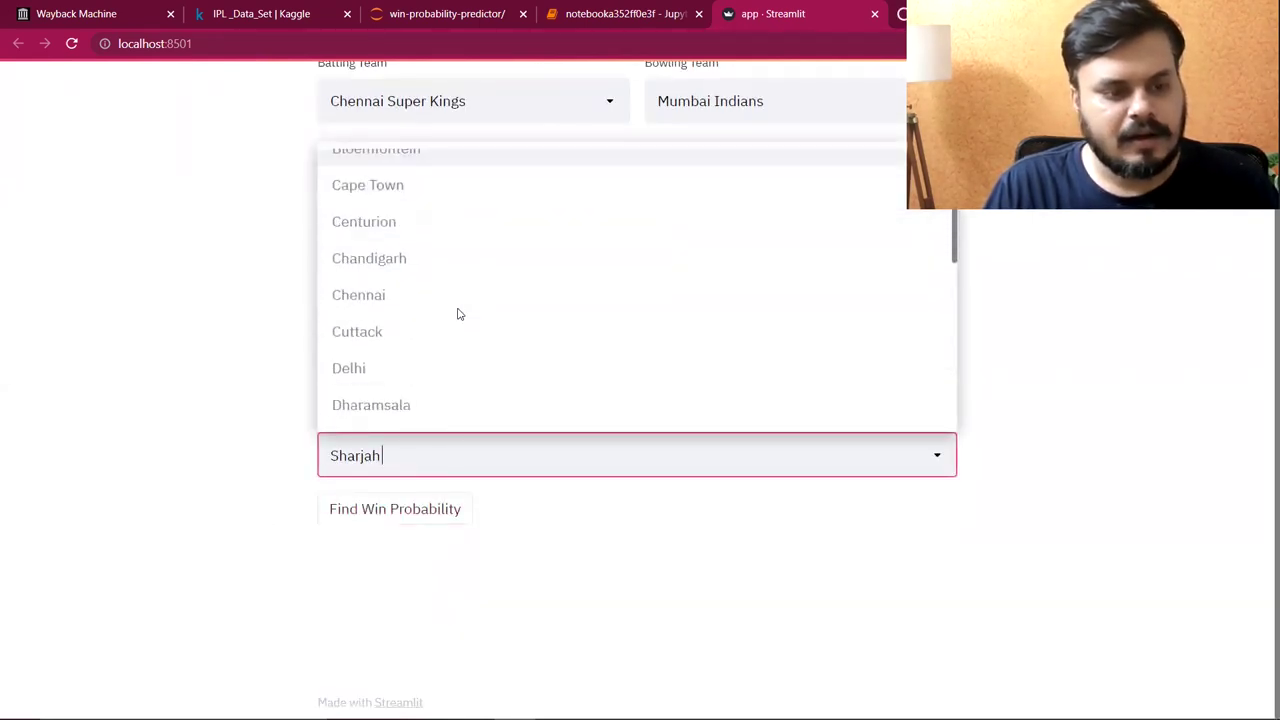
scroll(457, 314, down, 2)
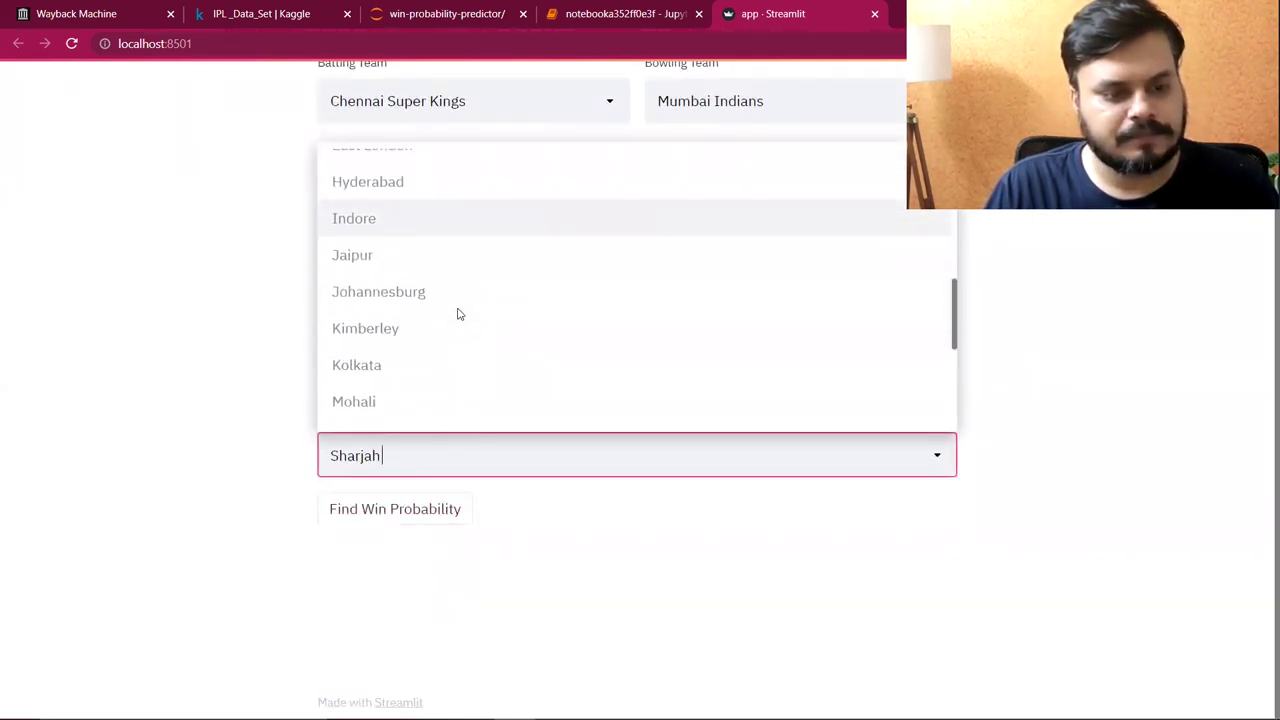
scroll(373, 403, down, 2)
click(371, 354)
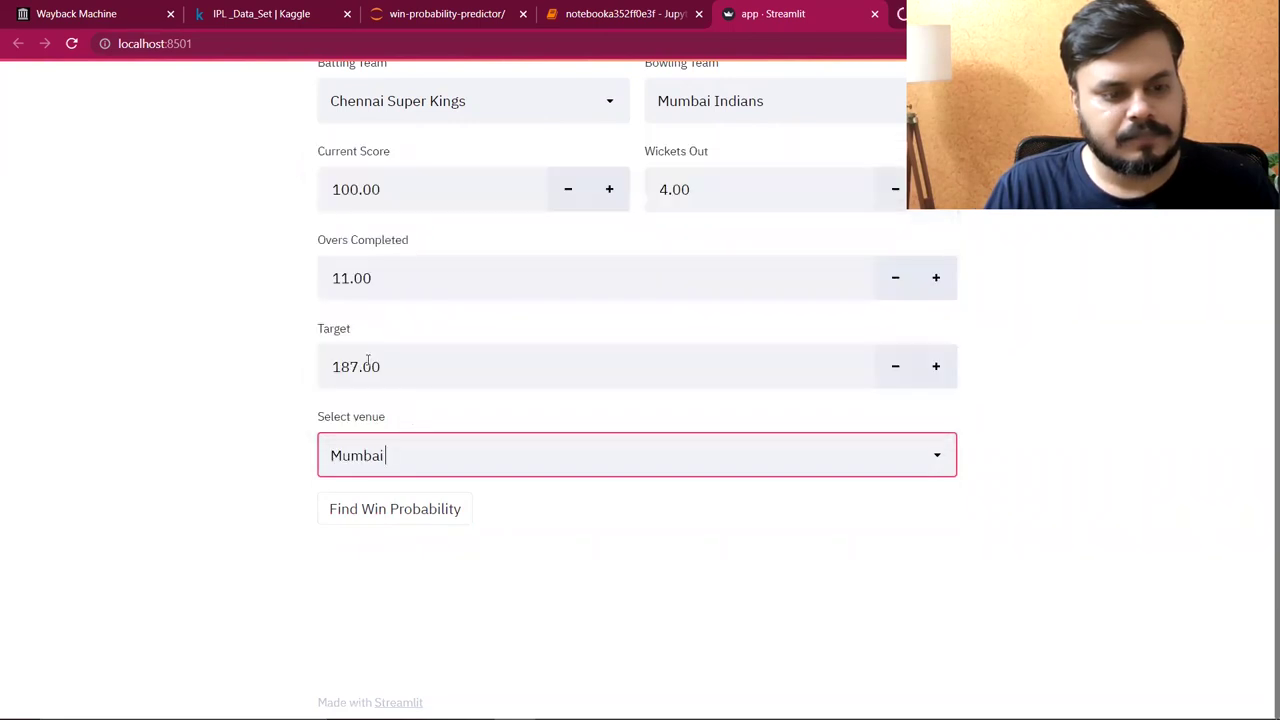
click(340, 508)
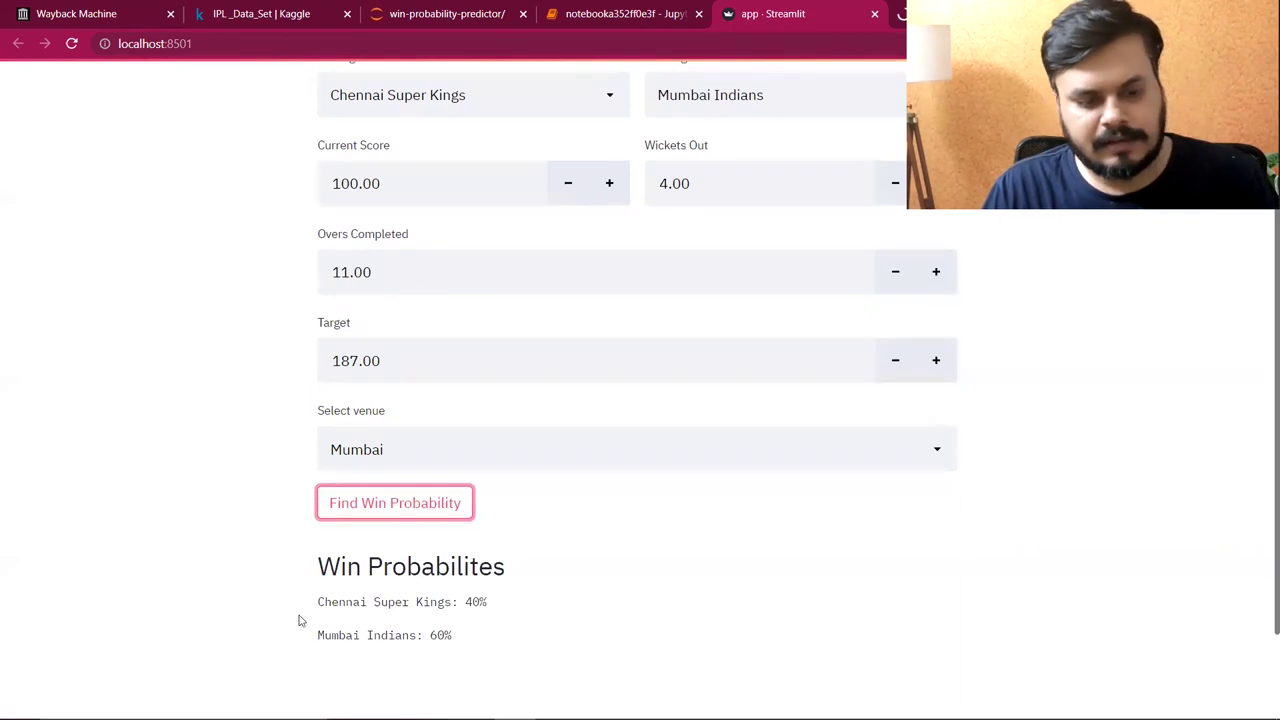
drag(323, 602, 509, 610)
drag(318, 636, 487, 638)
Step: Set the wickets out to 2, recalculate the win probability, and highlight the Chennai Super Kings percentage
scroll(253, 566, up, 2)
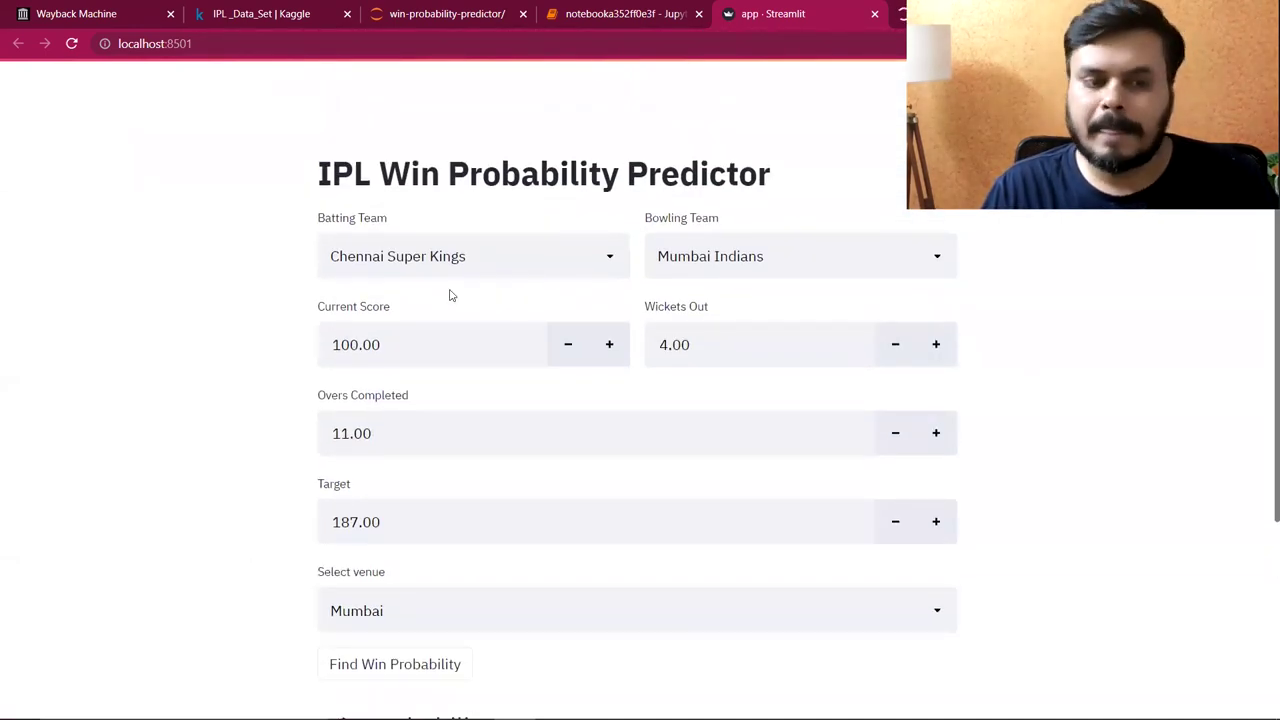
drag(700, 344, 650, 341)
text(2)
click(265, 346)
scroll(265, 346, down, 3)
click(395, 509)
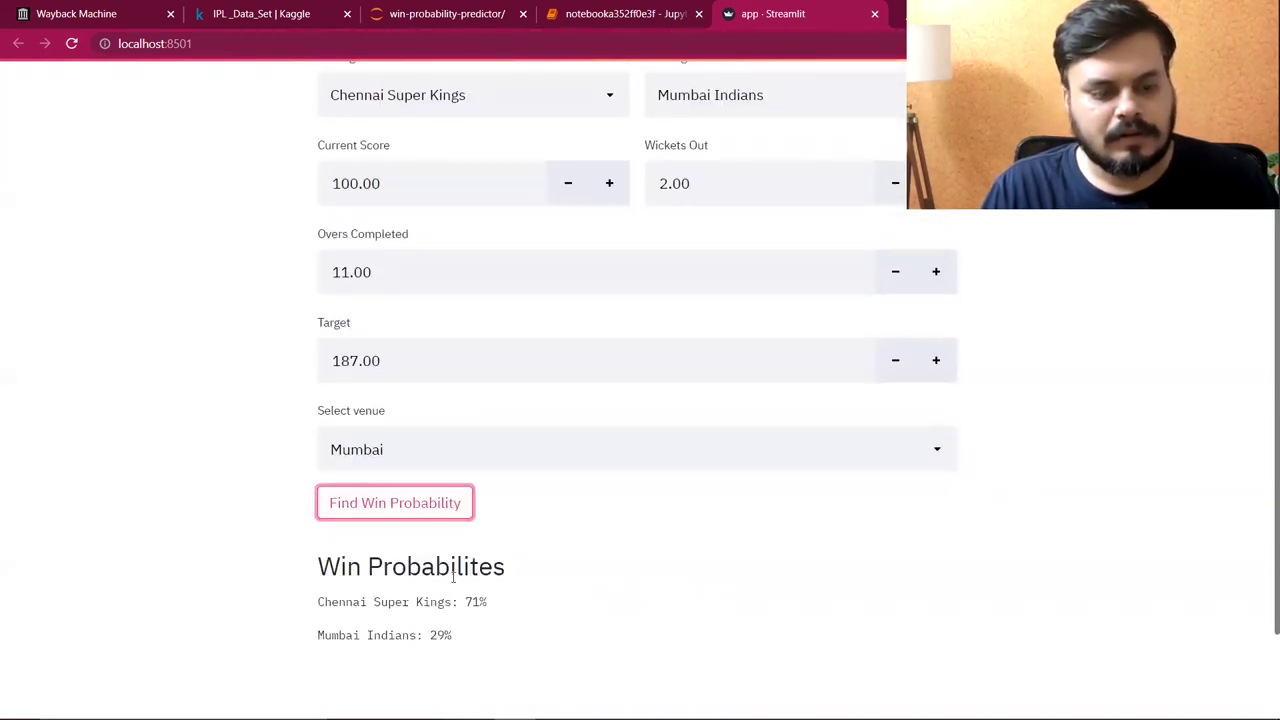
drag(463, 602, 557, 612)
Step: Raise the wickets out to 8, recalculate the win probability, and highlight the Chennai Super Kings percentage
scroll(277, 477, up, 3)
drag(707, 338, 651, 346)
text(8)
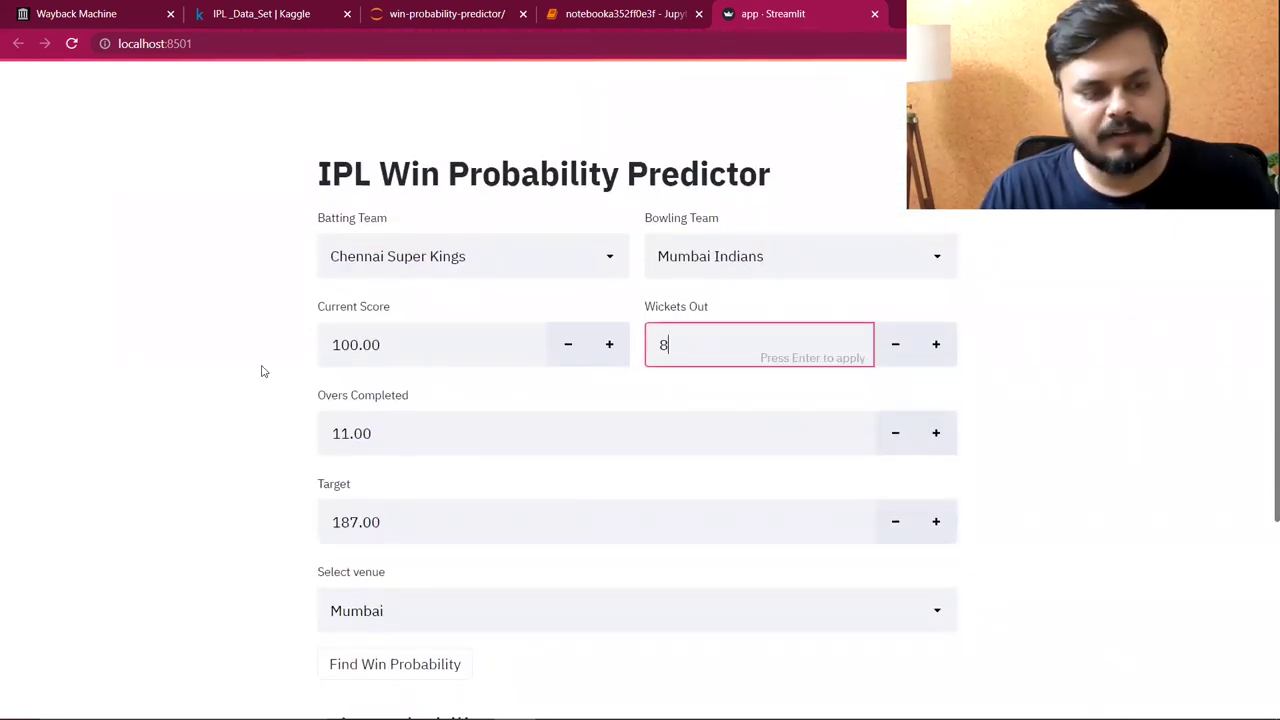
key(Return)
scroll(260, 369, down, 3)
click(338, 505)
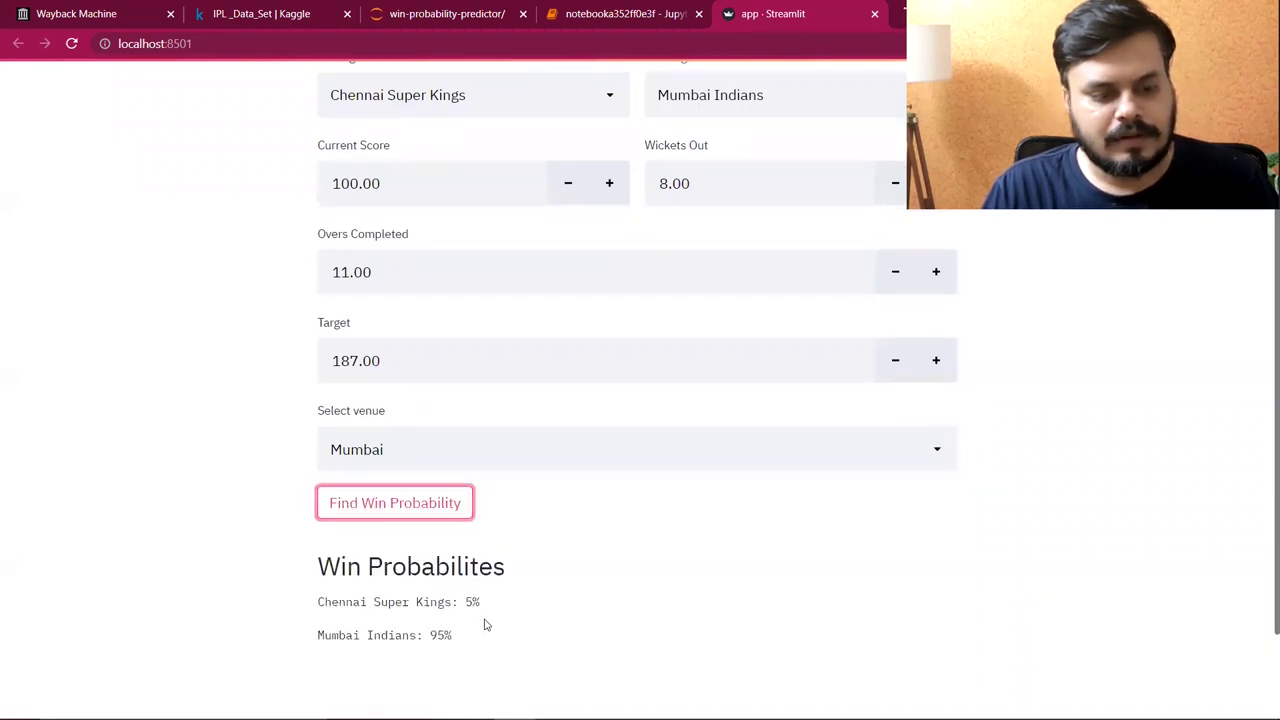
drag(462, 601, 507, 607)
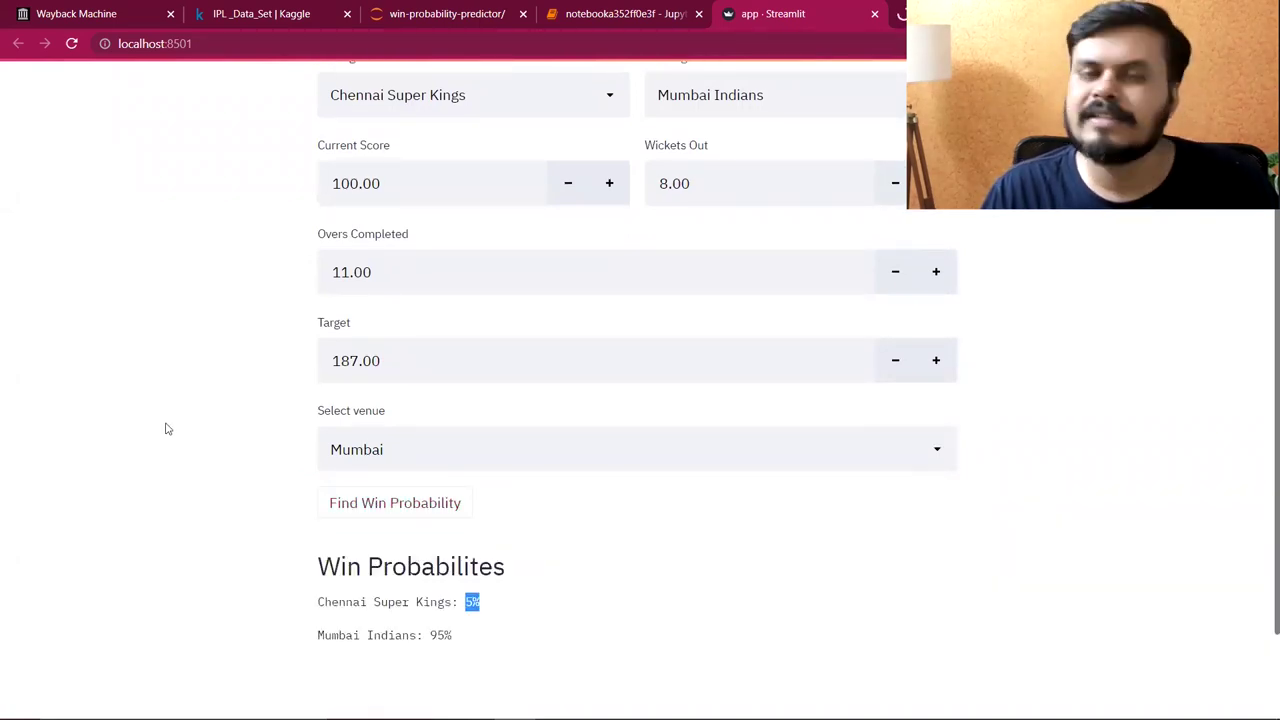
Step: Select the value of the overs completed in the match situation form
scroll(166, 428, up, 1)
drag(394, 357, 226, 332)
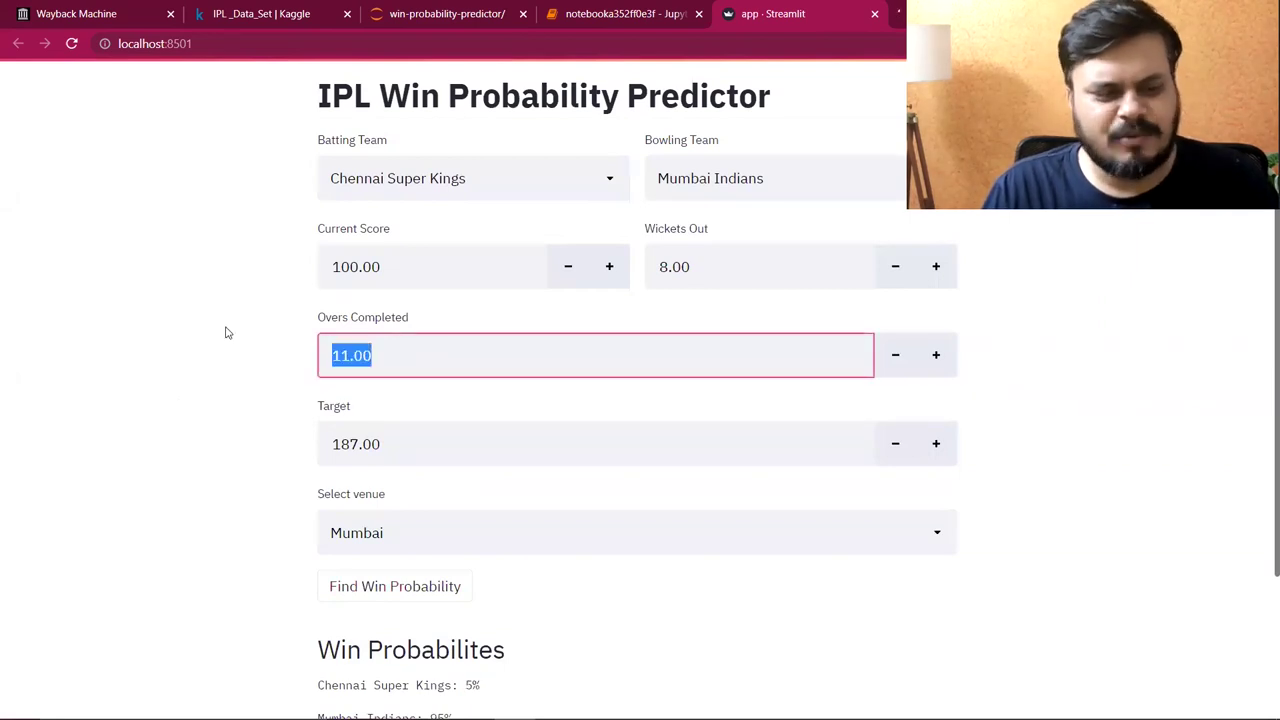
scroll(130, 514, up, 1)
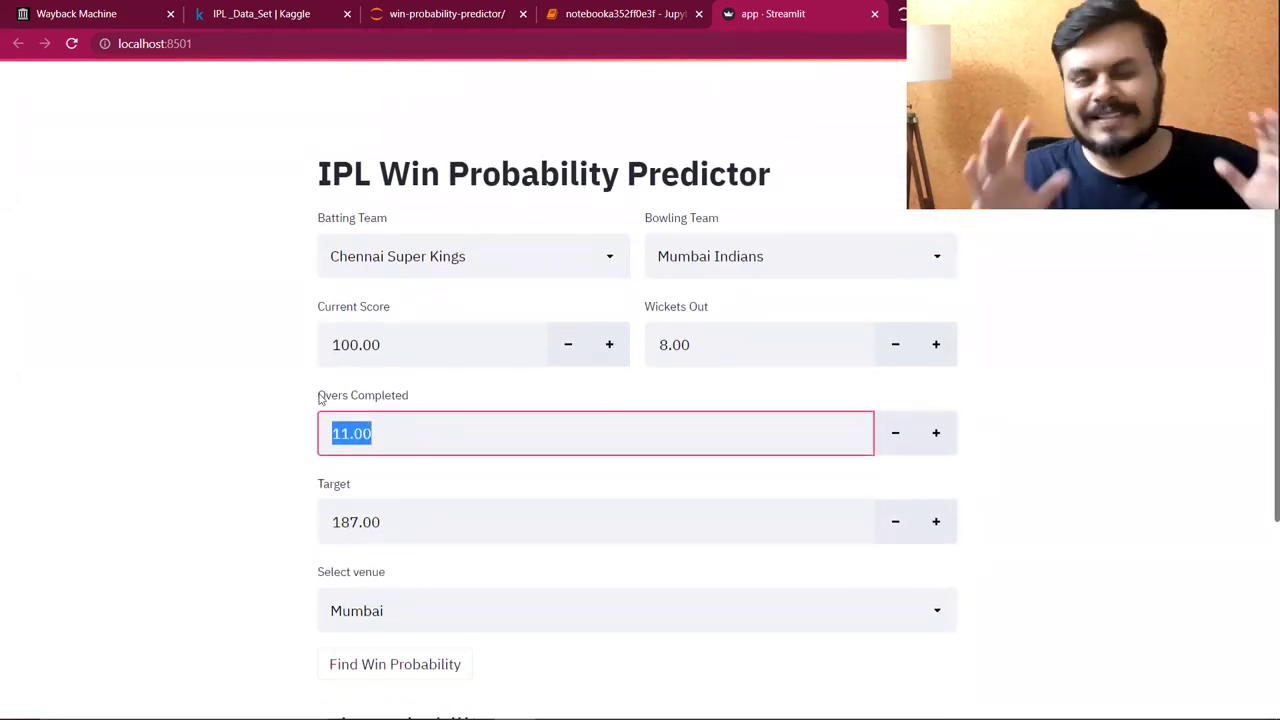